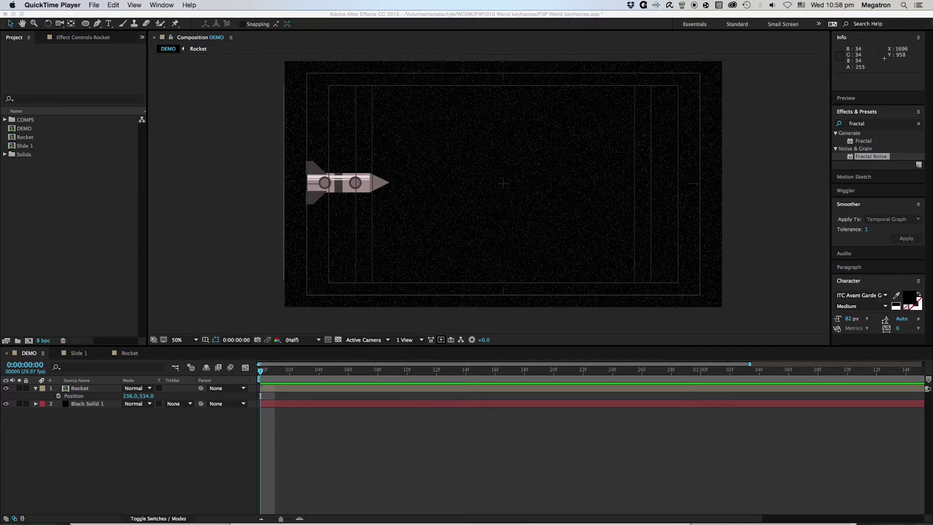
# Select the Rocket layer and set its first Position keyframe at frame 0.
pyautogui.click(76, 390)
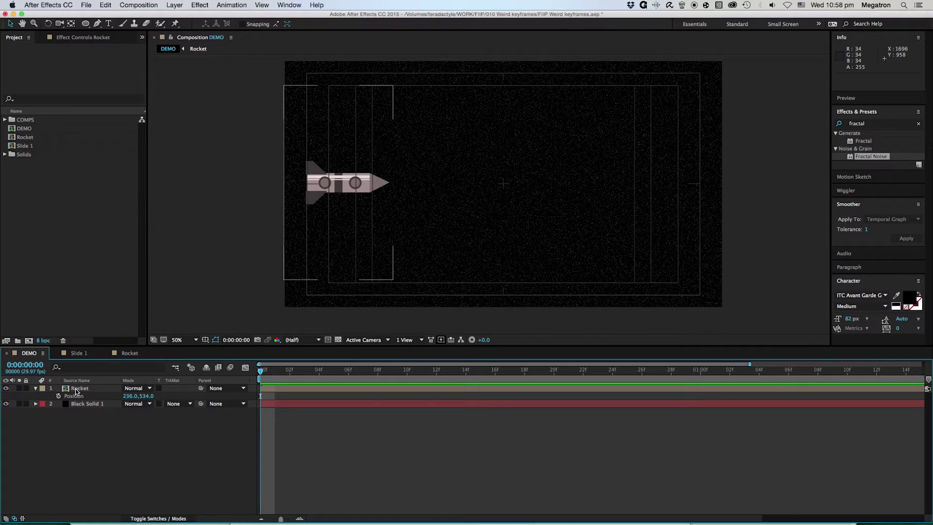
pyautogui.click(80, 389)
pyautogui.click(58, 396)
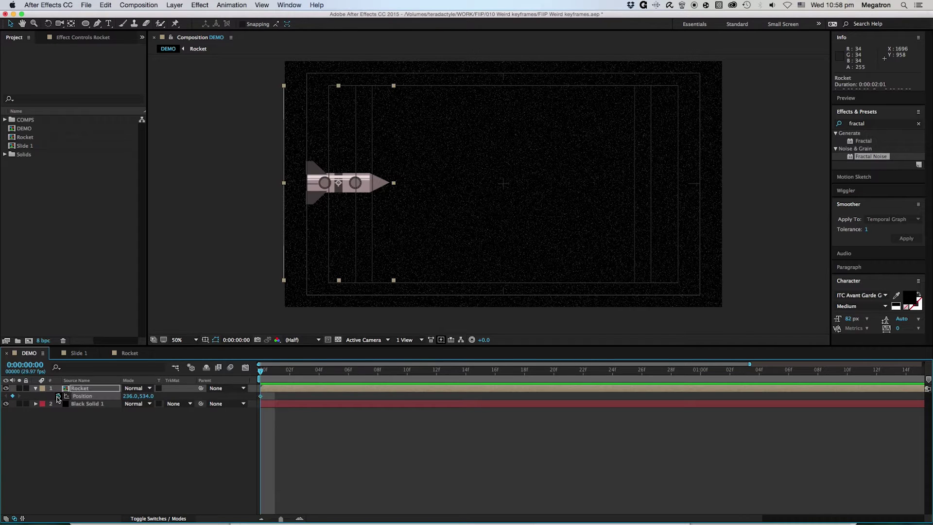
# At 2:00, move the rocket right to (1742, 534) and preview the straight flight.
pyautogui.moveTo(910, 373)
pyautogui.mouseDown()
pyautogui.moveTo(896, 373)
pyautogui.moveTo(914, 373)
pyautogui.mouseUp()
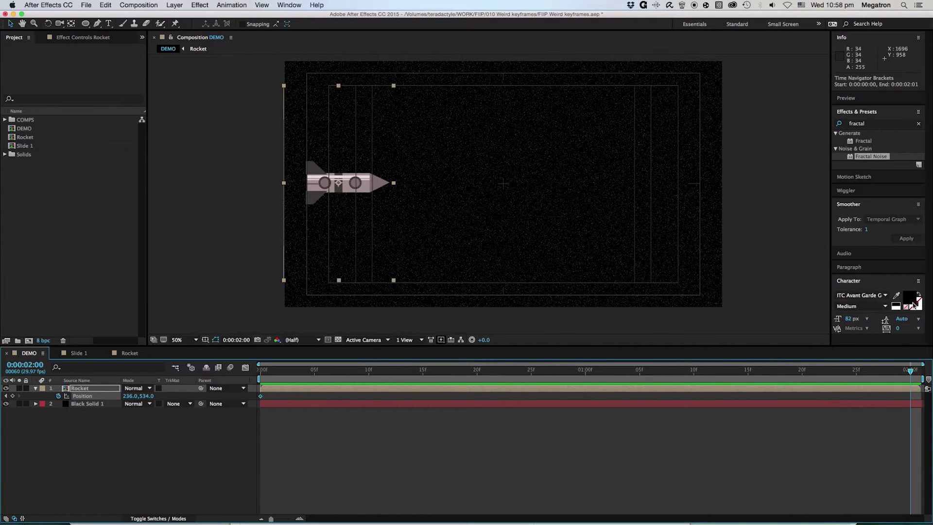
pyautogui.moveTo(351, 187); pyautogui.dragTo(662, 233)
pyautogui.click(293, 375)
pyautogui.press('space')
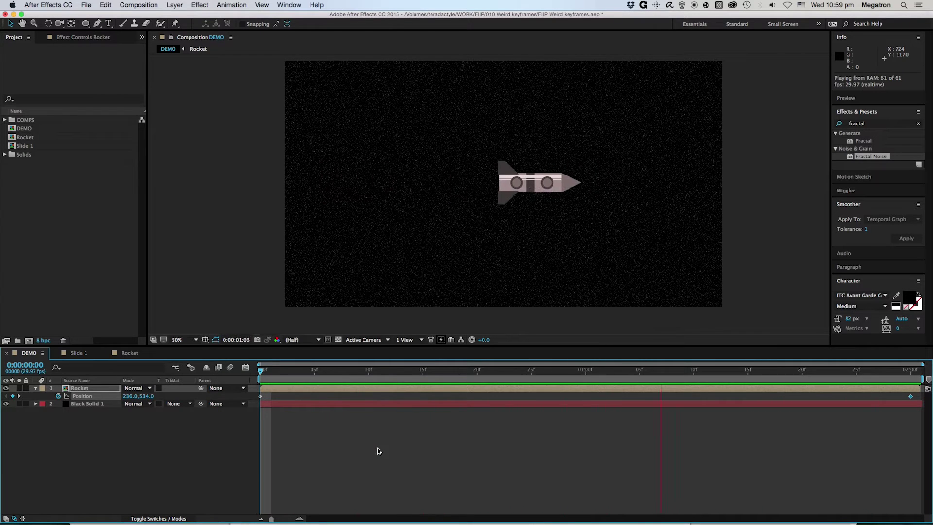
# At 1:00, raise the rocket to (919, 238), then preview the arched flight from the start.
pyautogui.press('space')
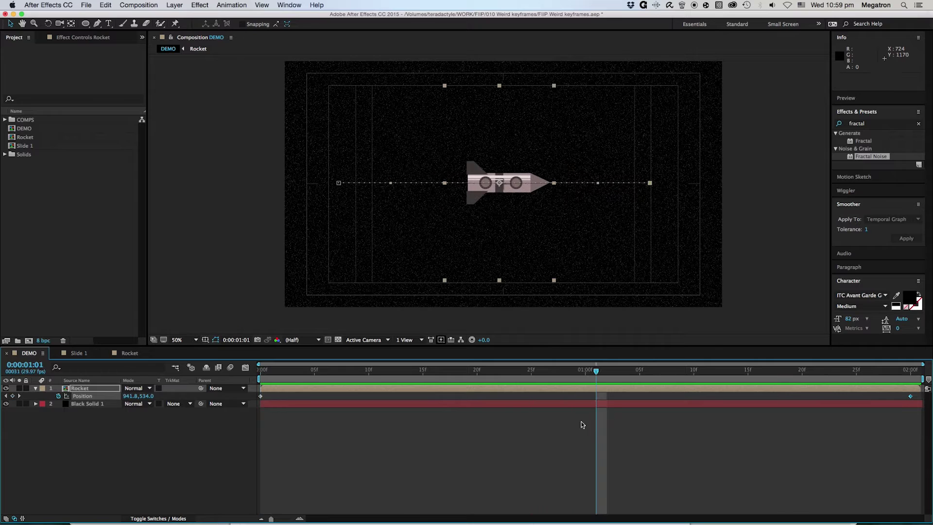
pyautogui.moveTo(570, 371)
pyautogui.mouseDown()
pyautogui.moveTo(552, 371)
pyautogui.moveTo(584, 374)
pyautogui.mouseUp()
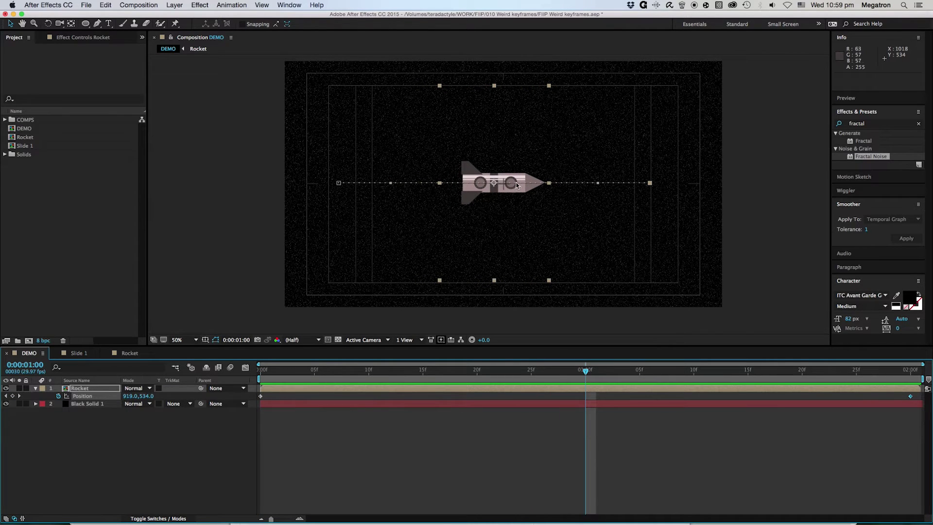
pyautogui.moveTo(511, 189); pyautogui.dragTo(518, 122)
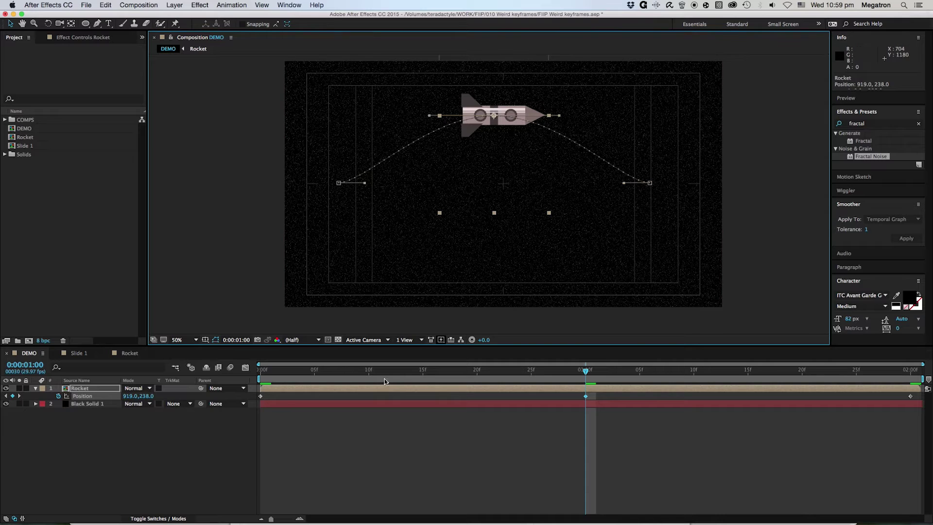
pyautogui.click(264, 370)
pyautogui.press('space')
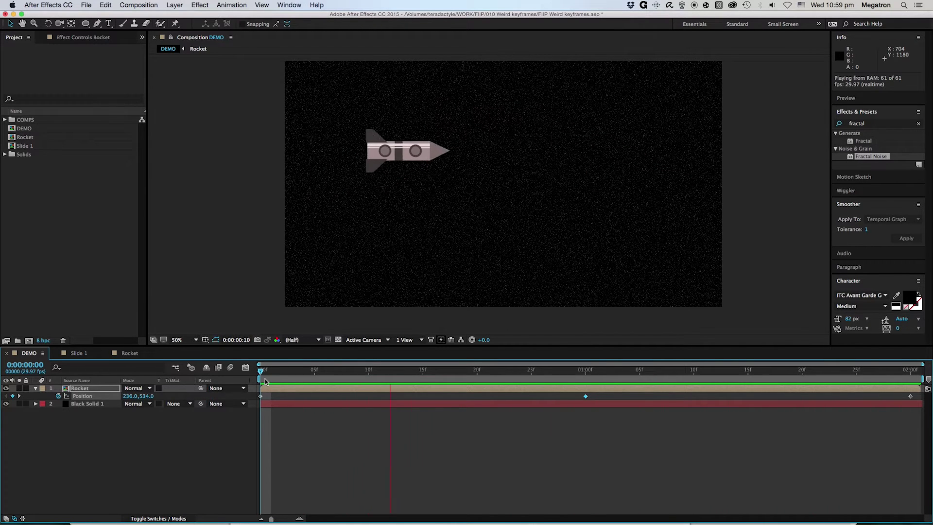
# Slide the peak Position keyframe from 1:00 back to about frame 16.
pyautogui.press('space')
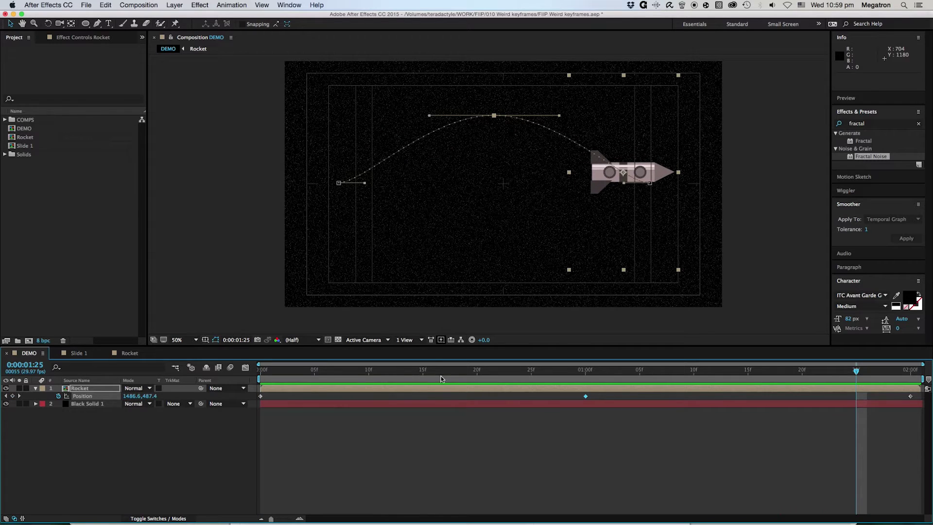
pyautogui.moveTo(441, 375); pyautogui.dragTo(422, 373)
pyautogui.click(607, 402)
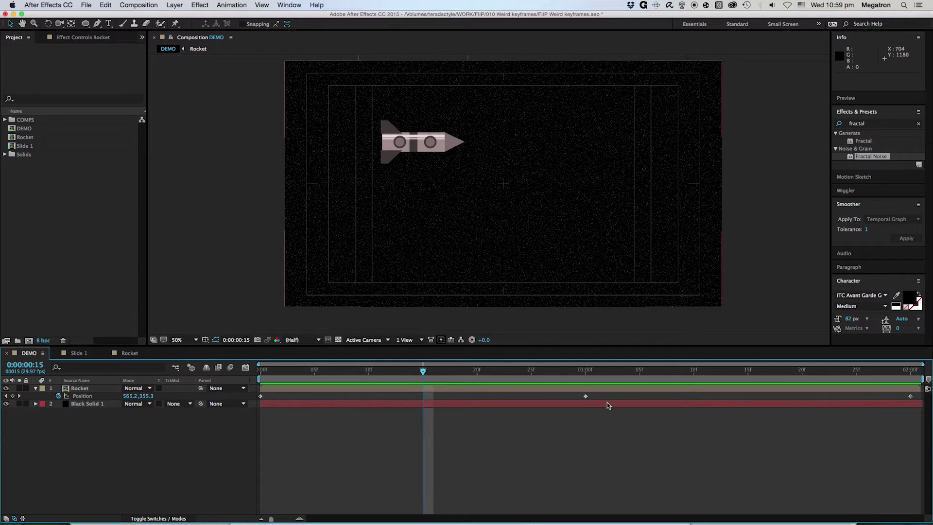
pyautogui.click(585, 396)
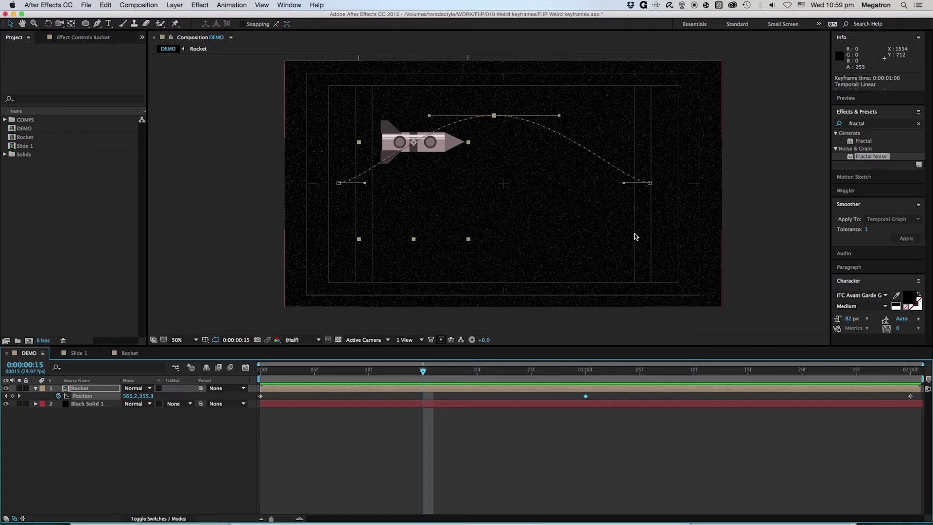
pyautogui.click(553, 439)
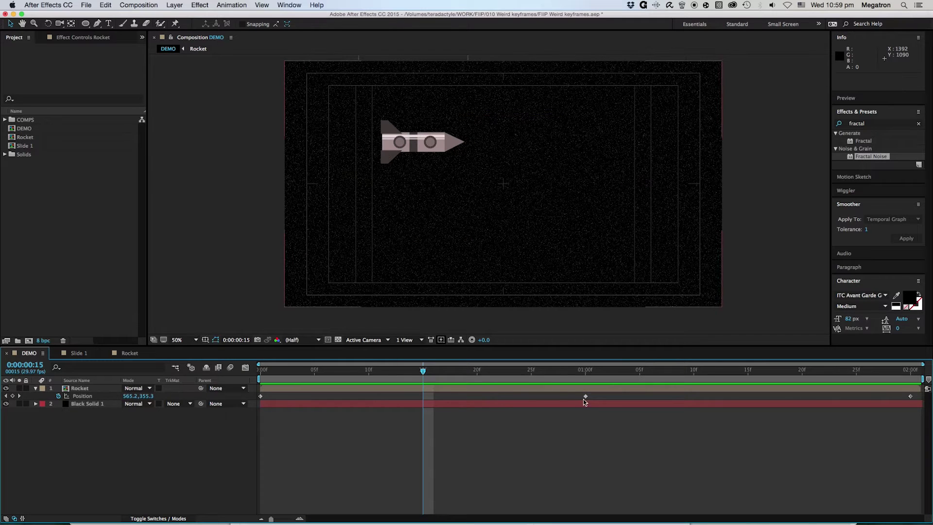
pyautogui.moveTo(586, 398)
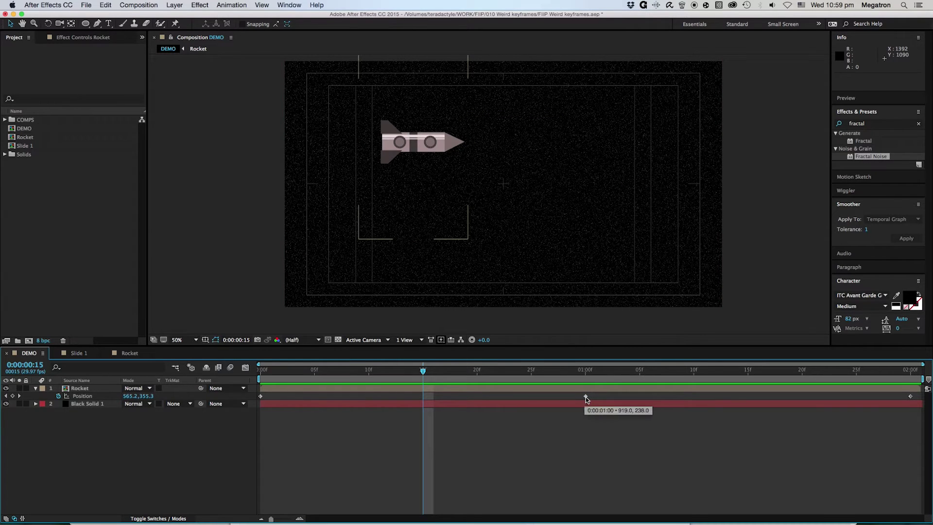
pyautogui.moveTo(586, 398); pyautogui.dragTo(435, 397)
pyautogui.rightClick(434, 397)
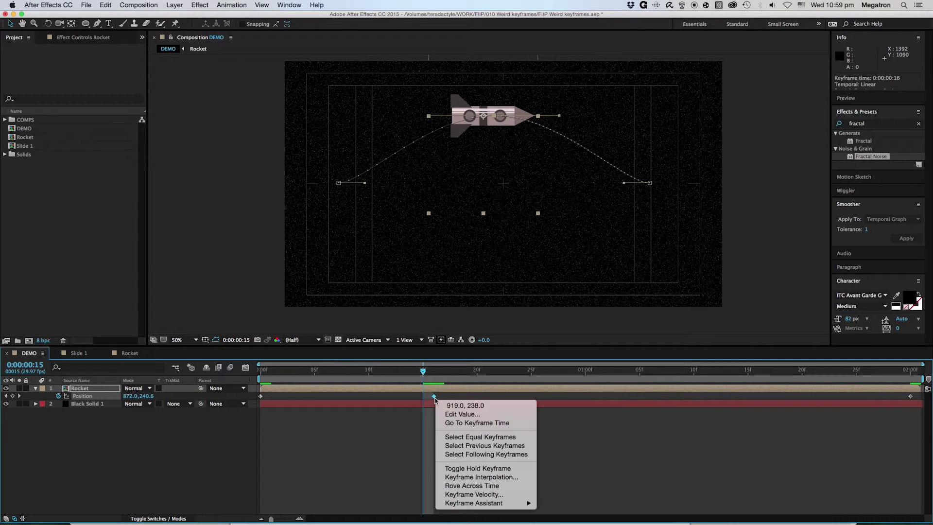
pyautogui.click(374, 431)
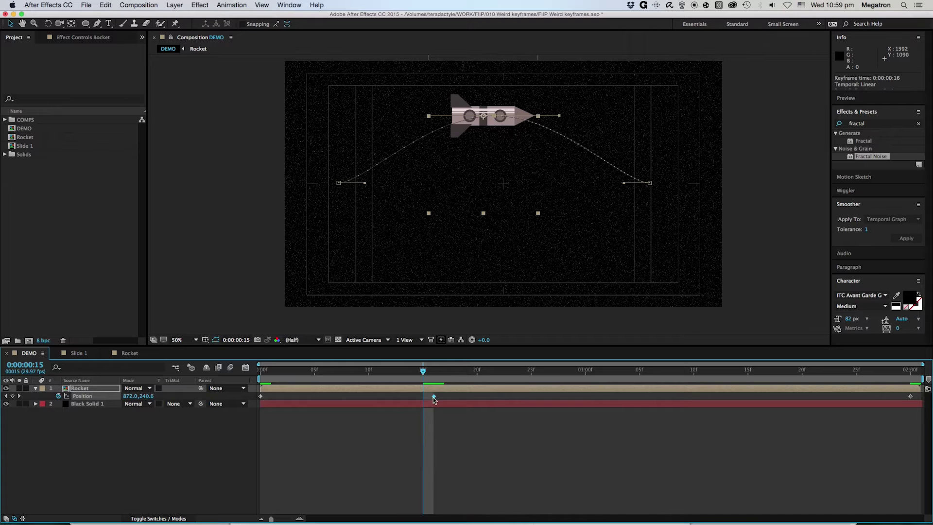
# Copy the peak keyframe and paste it at 0:00:01:05 as a fourth keyframe.
pyautogui.click(106, 5)
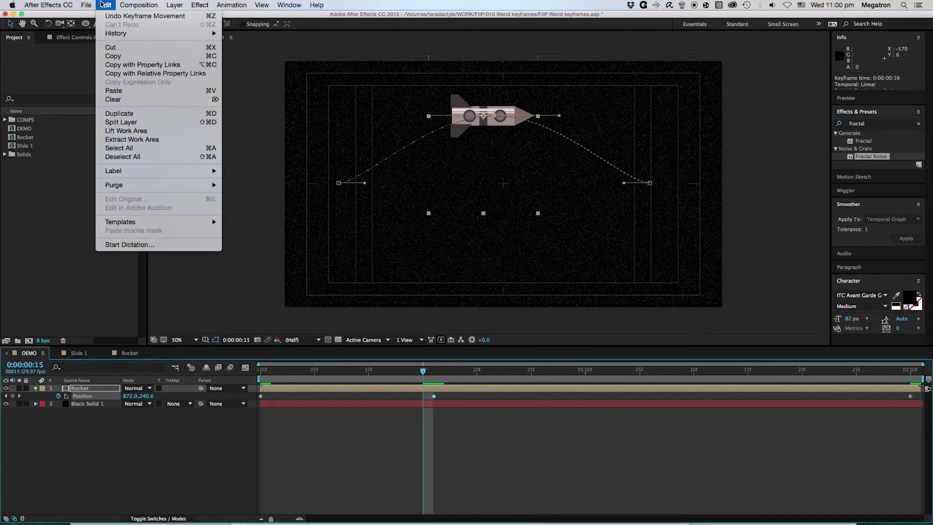
pyautogui.click(113, 56)
pyautogui.click(639, 370)
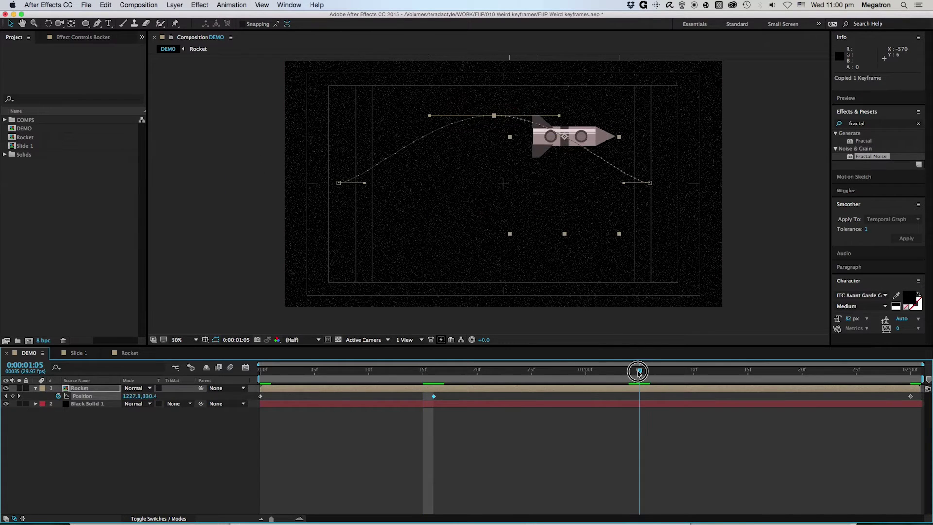
pyautogui.click(106, 5)
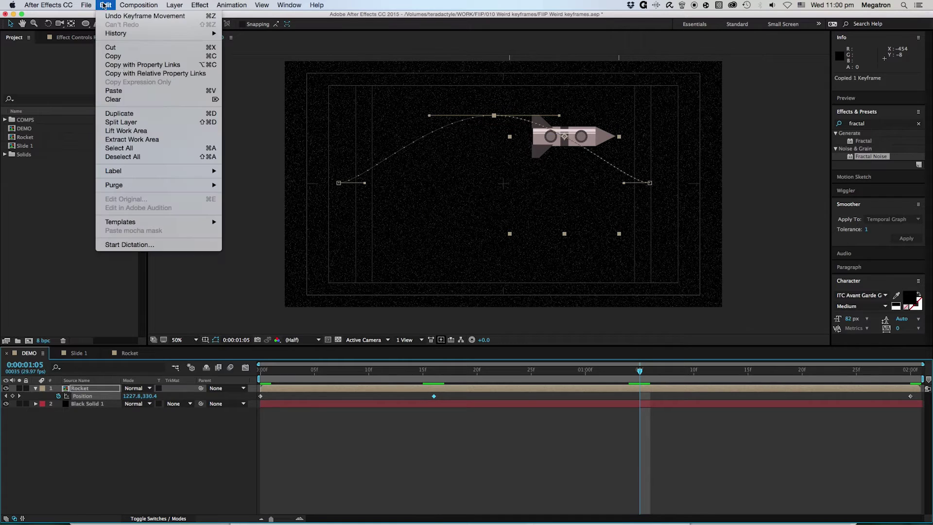
pyautogui.click(113, 90)
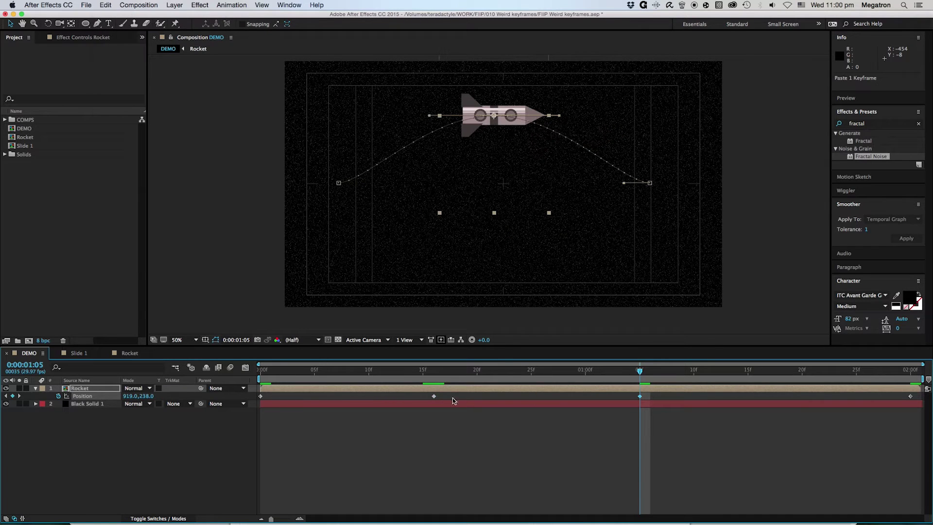
pyautogui.click(436, 444)
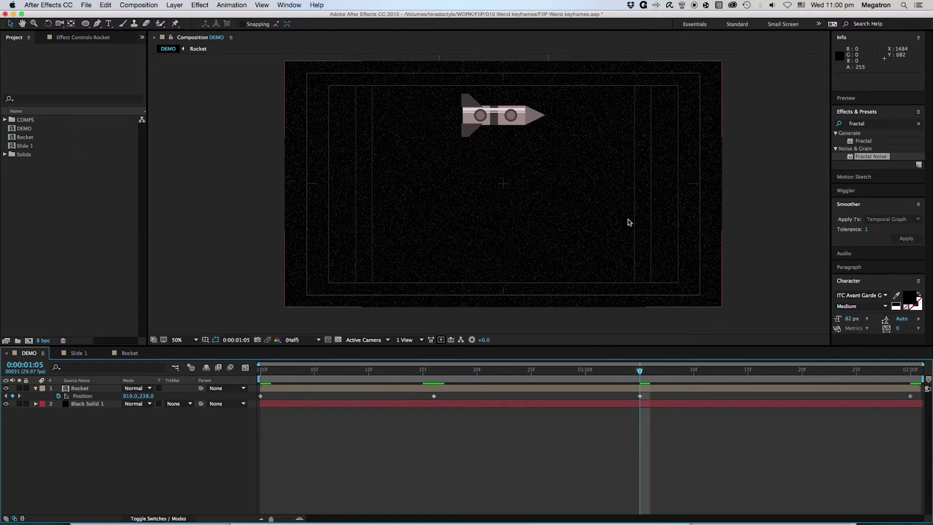
# Preview the reworked flight from the start, then open the Slide 1 composition.
pyautogui.moveTo(281, 369); pyautogui.dragTo(262, 370)
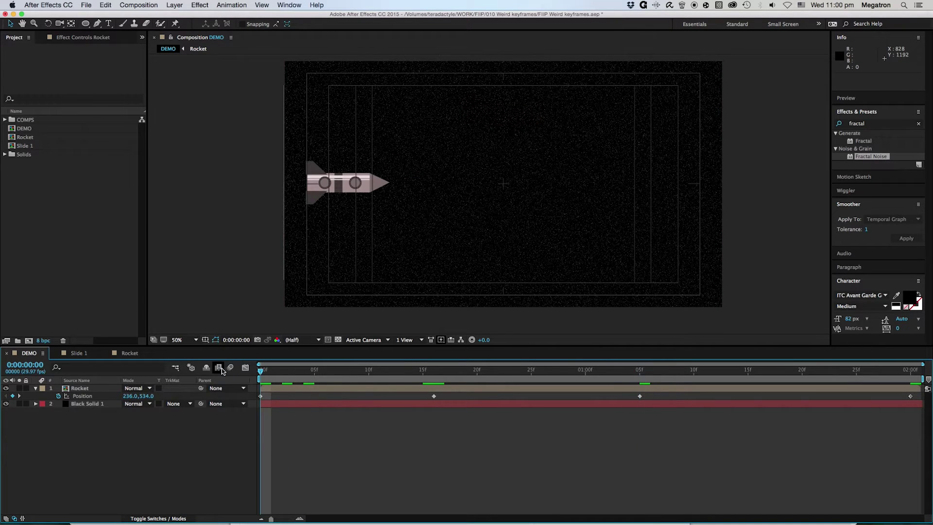
pyautogui.press('space')
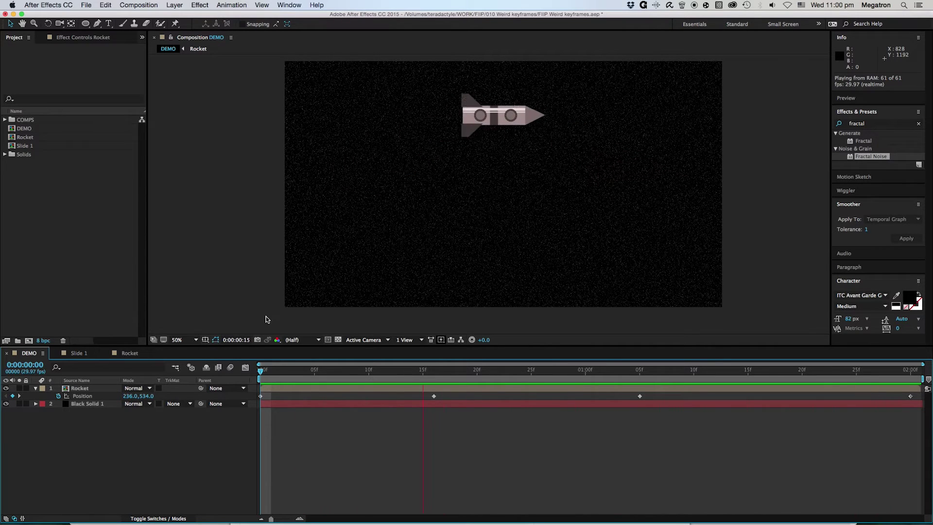
pyautogui.press('space')
pyautogui.click(62, 214)
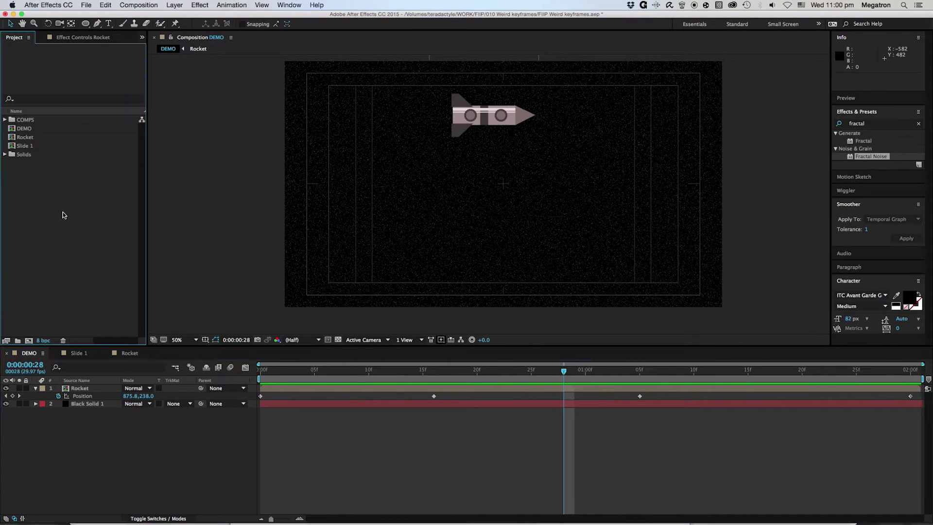
pyautogui.doubleClick(24, 147)
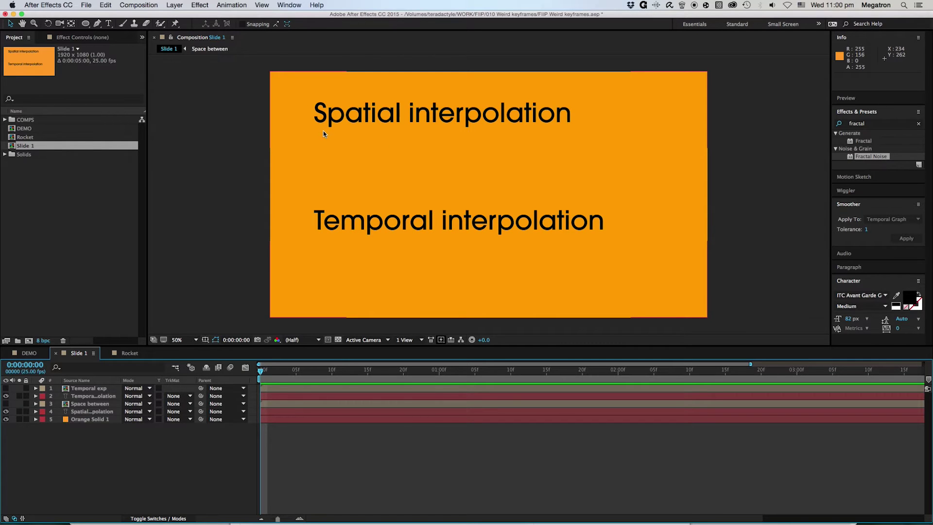
# Turn on the Space between and Temporal exp layers to show both diagrams and captions.
pyautogui.click(206, 368)
pyautogui.click(6, 403)
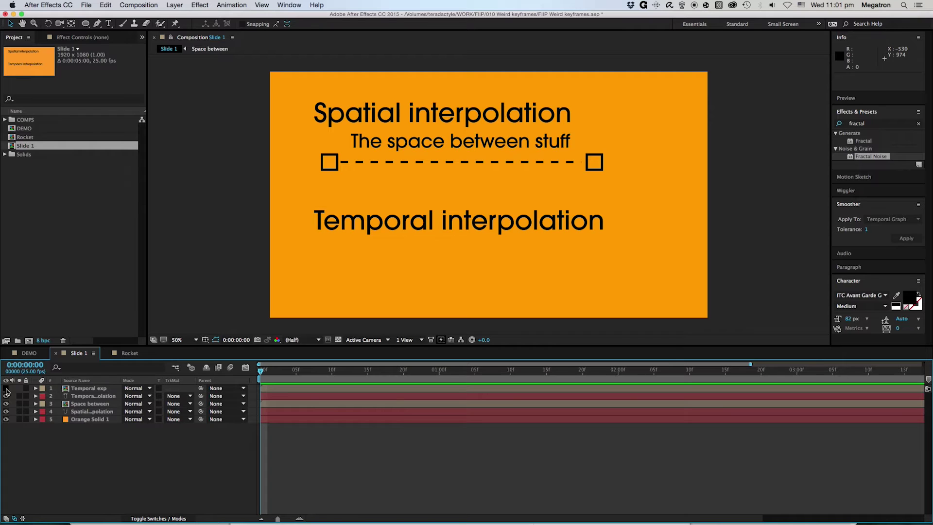
pyautogui.click(6, 388)
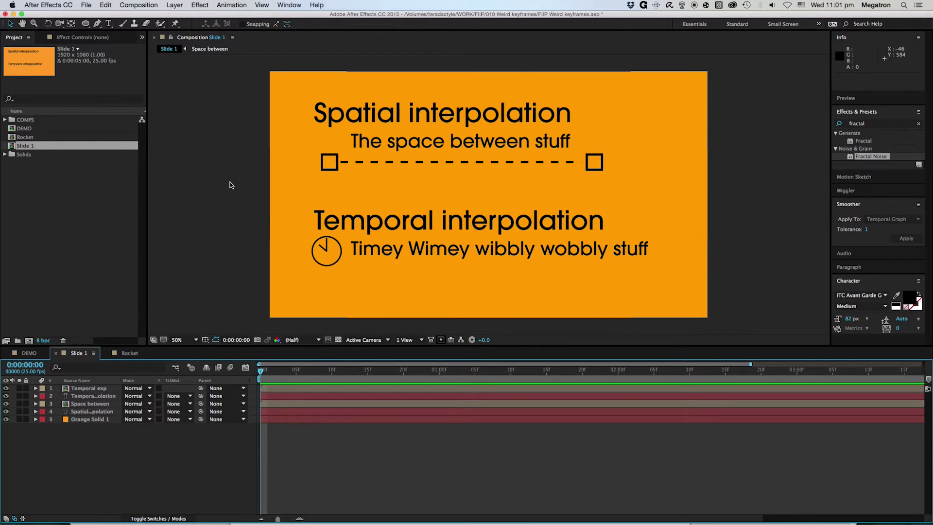
pyautogui.click(29, 194)
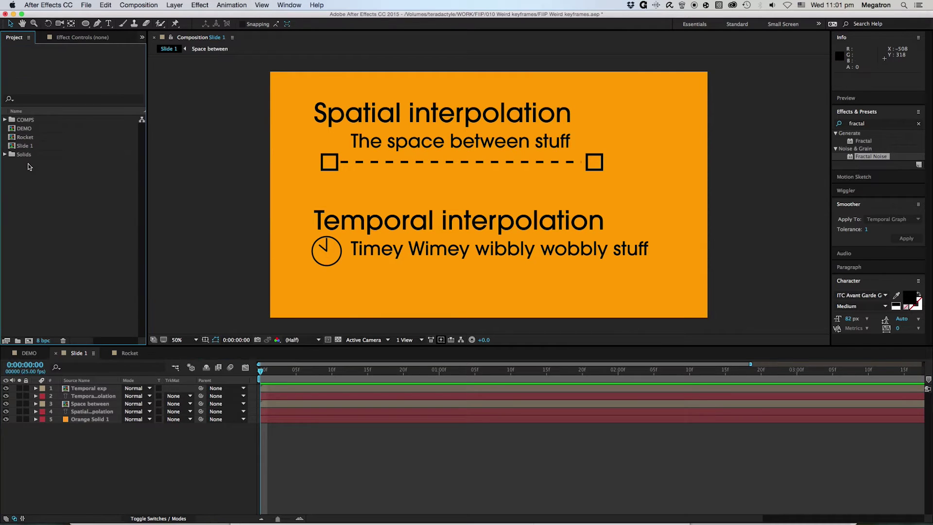
# In DEMO at frame 0, select all Position keyframes and open the 16f keyframe's interpolation settings.
pyautogui.doubleClick(25, 129)
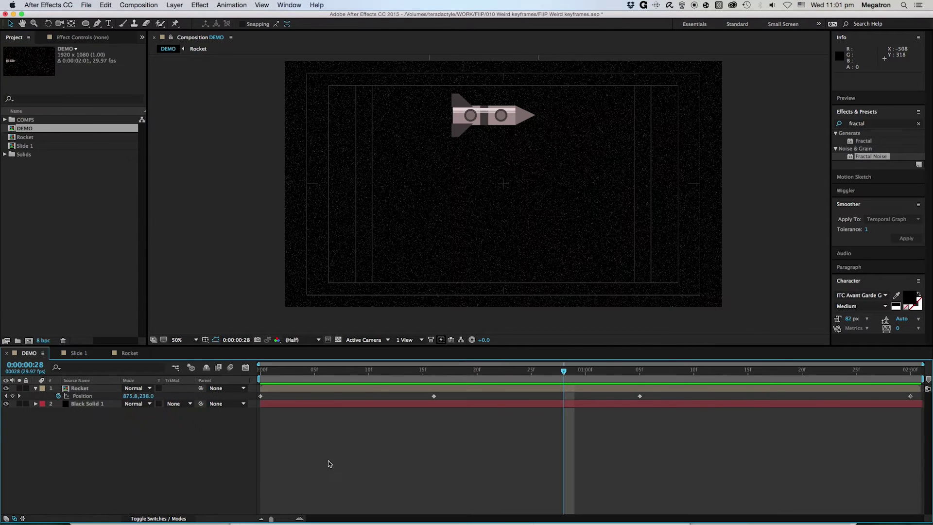
pyautogui.moveTo(287, 371); pyautogui.dragTo(231, 381)
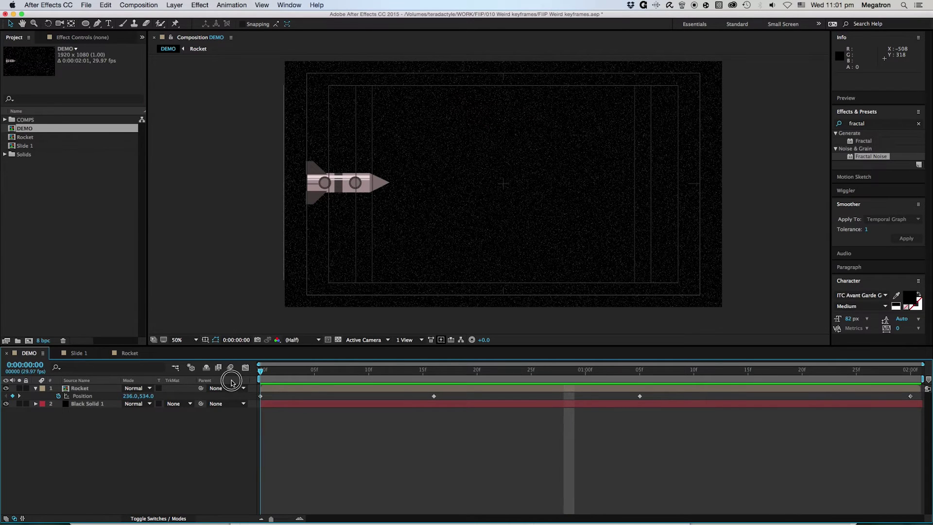
pyautogui.click(78, 396)
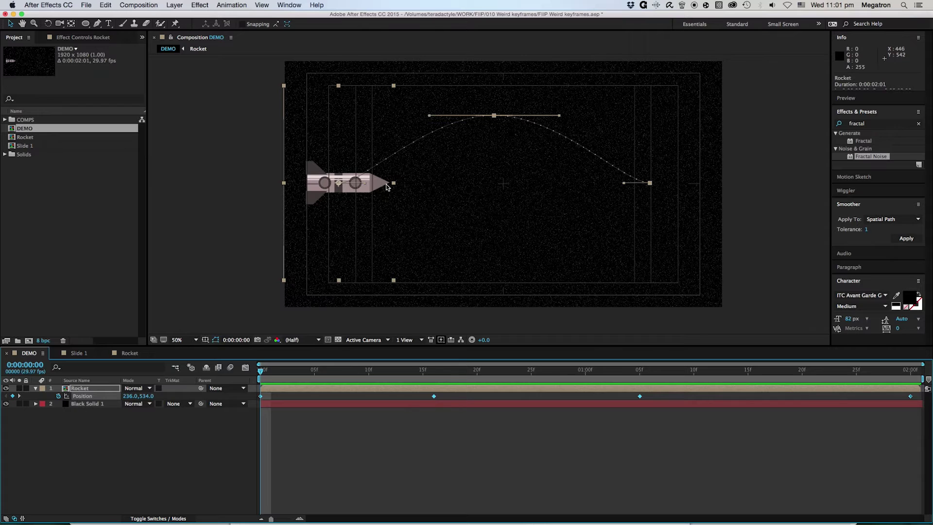
pyautogui.rightClick(434, 398)
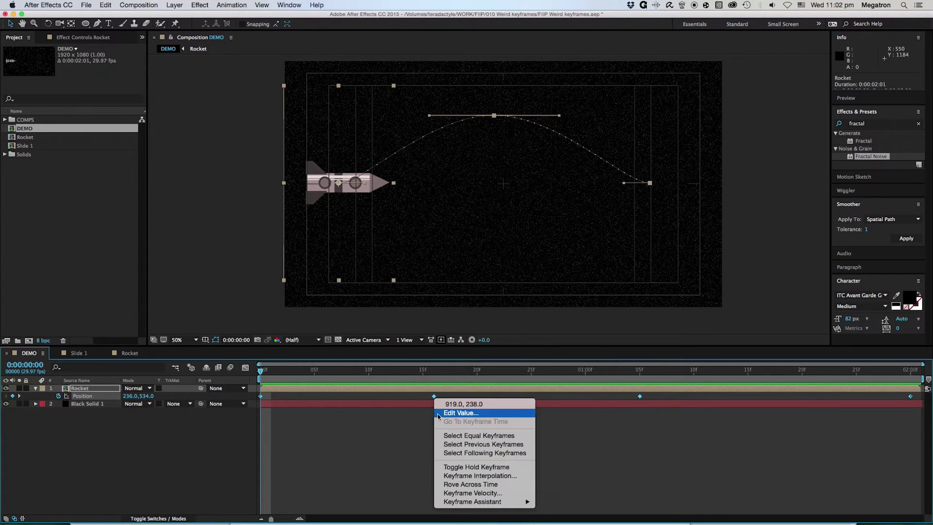
pyautogui.click(469, 478)
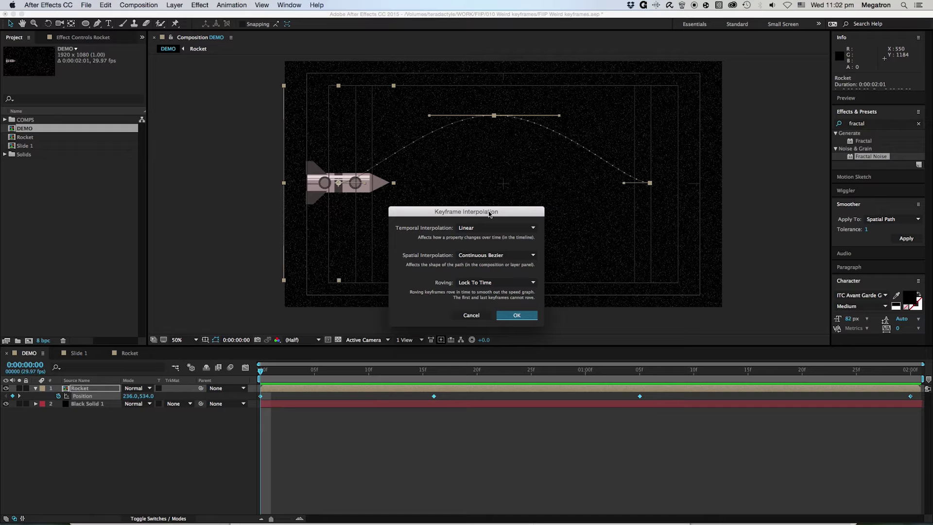
# Close Keyframe Interpolation unchanged, preview the flight, and park the time at 0:00:00:16.
pyautogui.click(470, 315)
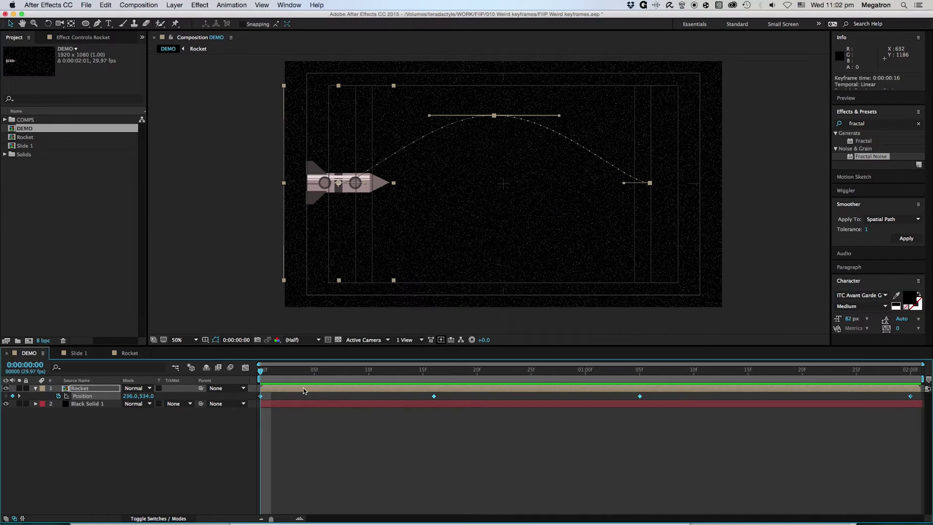
pyautogui.press('space')
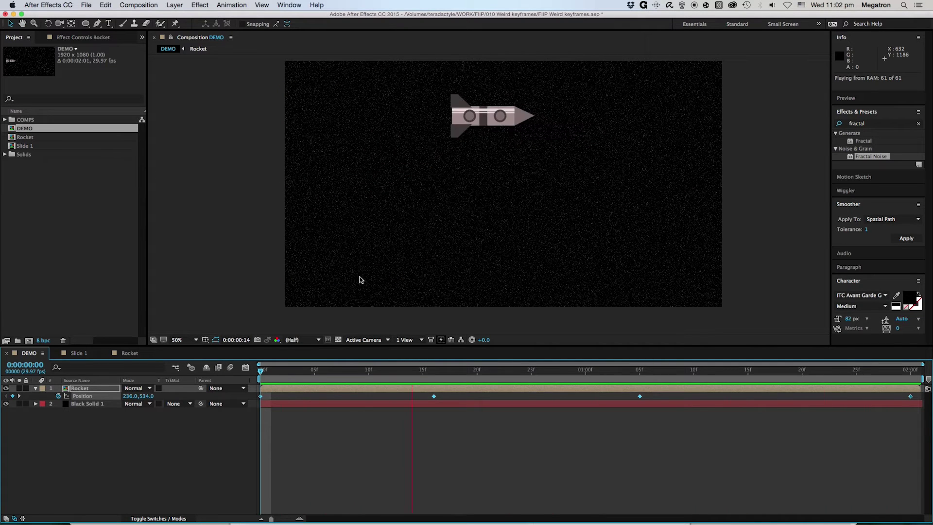
pyautogui.press('space')
pyautogui.click(433, 372)
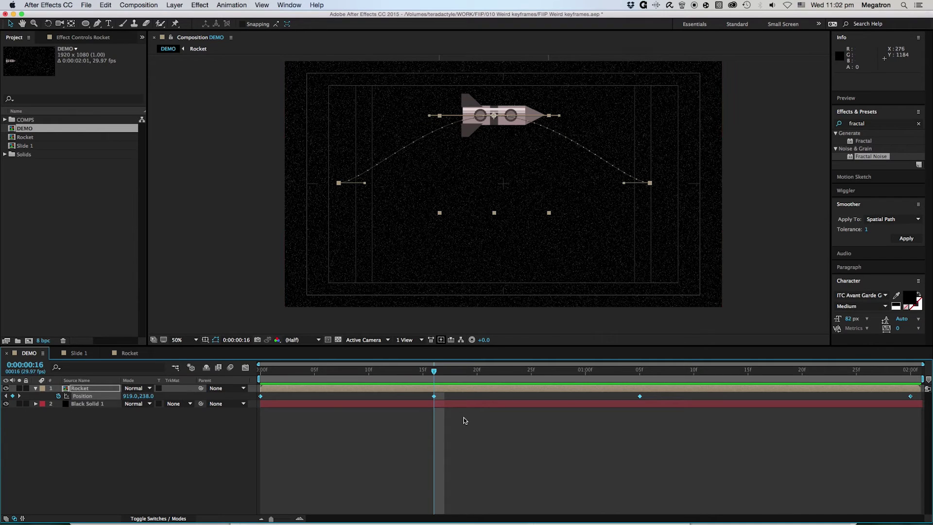
# Set the 16f keyframe's Spatial Interpolation to Linear.
pyautogui.click(410, 416)
pyautogui.click(430, 384)
pyautogui.rightClick(433, 396)
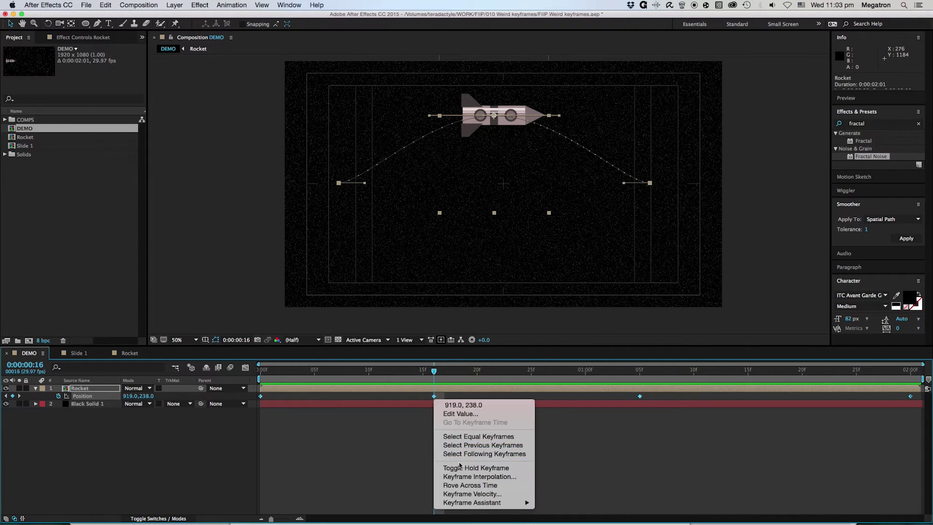
pyautogui.click(466, 477)
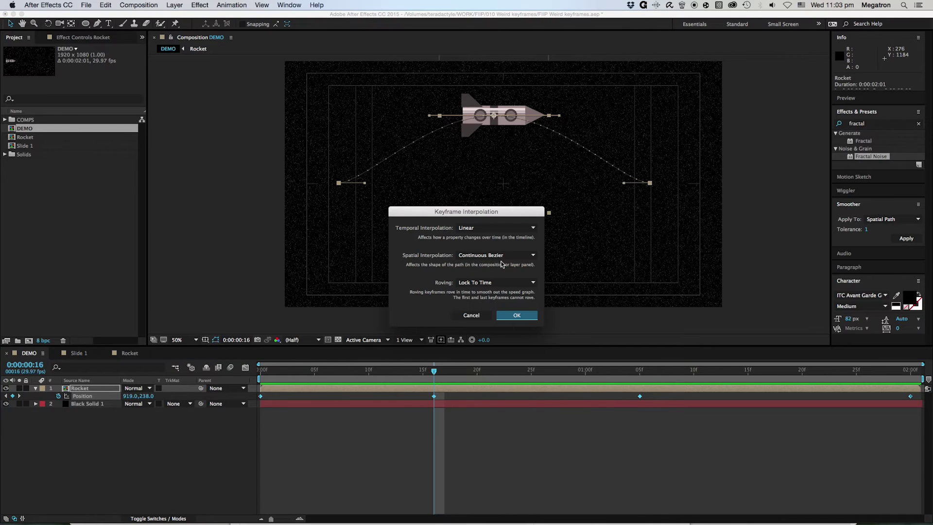
pyautogui.click(483, 254)
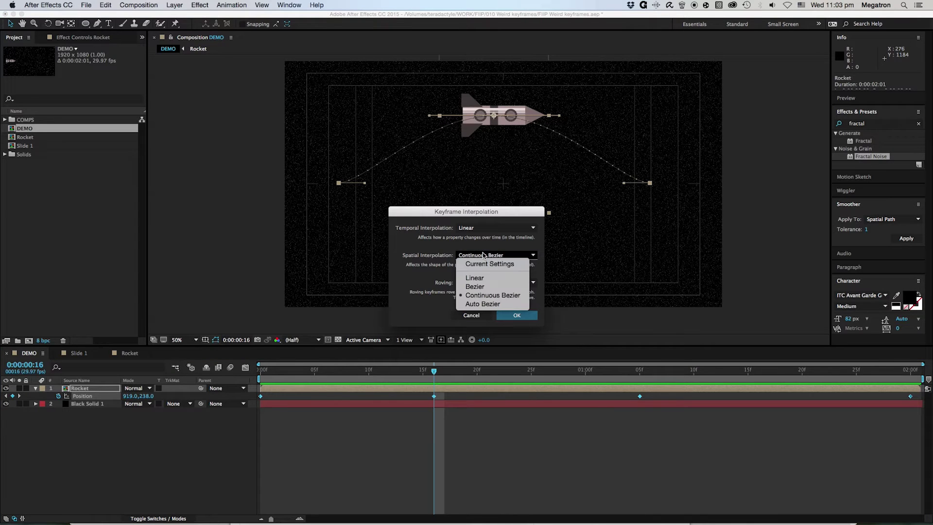
pyautogui.click(474, 278)
pyautogui.click(516, 315)
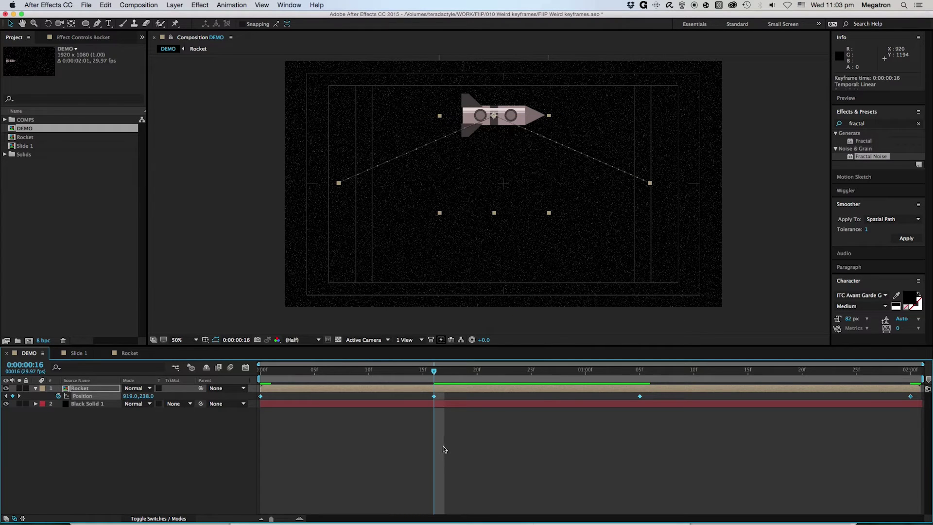
# Preview the angular flight, from the start and again from frame 16.
pyautogui.press('space')
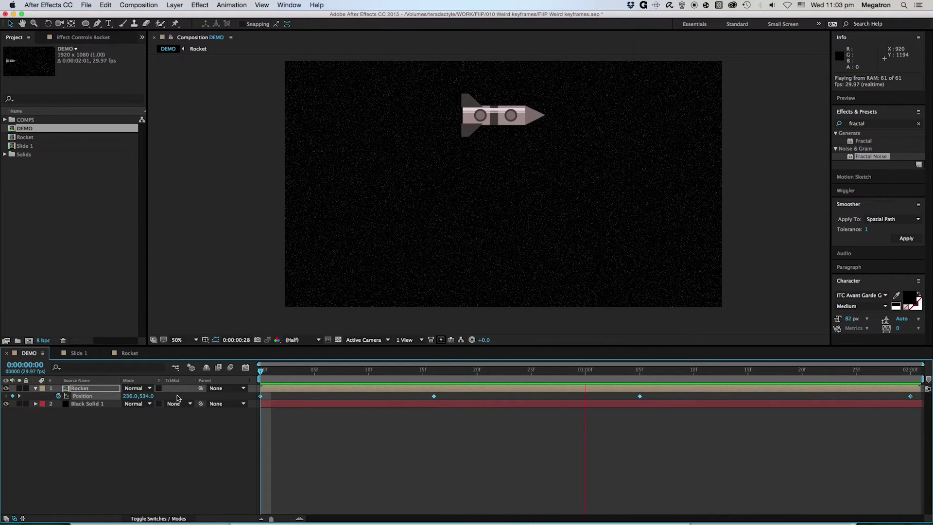
pyautogui.press('space')
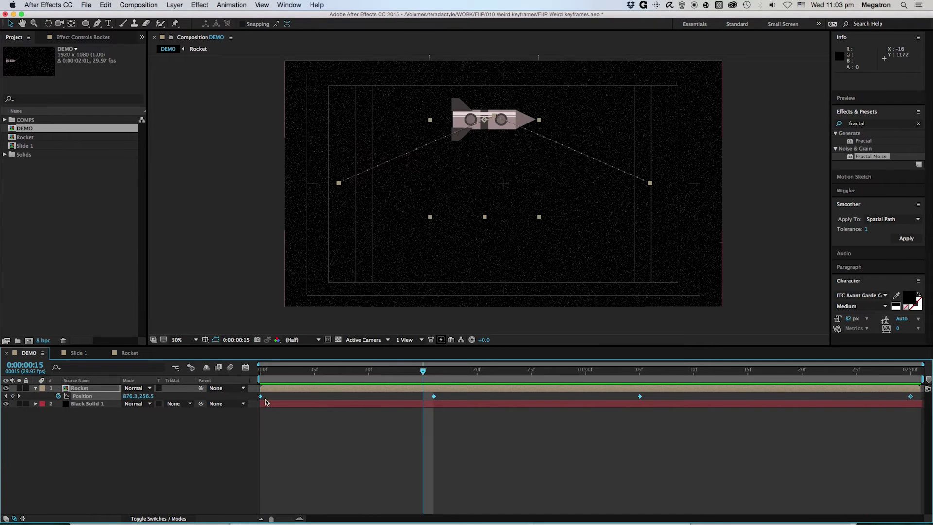
pyautogui.moveTo(264, 375); pyautogui.dragTo(435, 393)
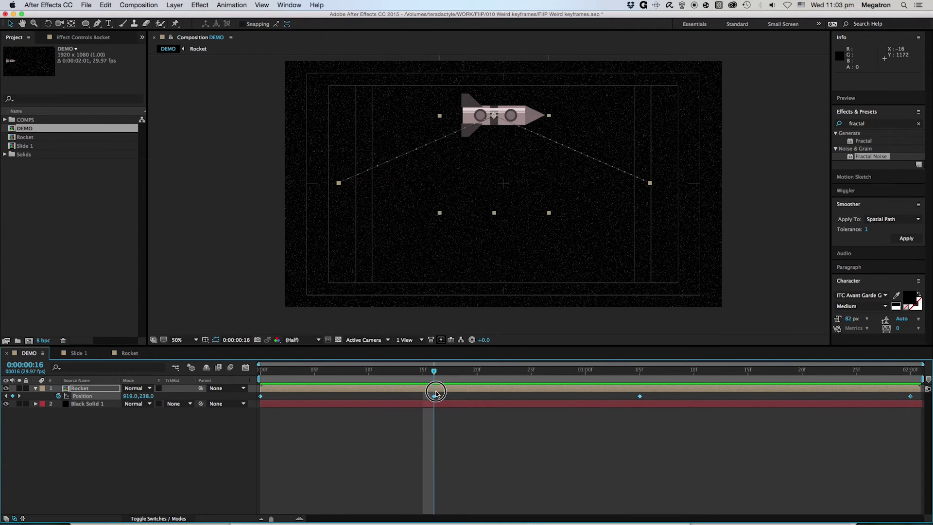
pyautogui.press('space')
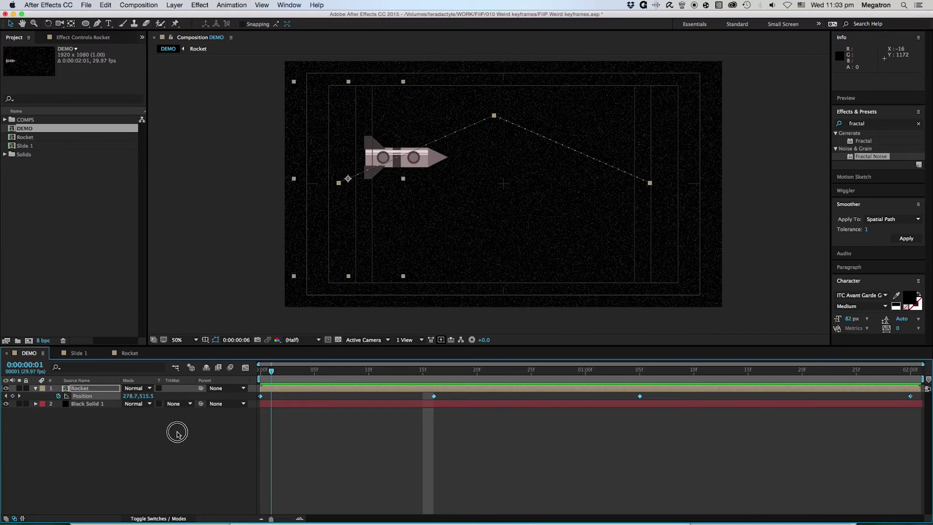
pyautogui.press('space')
pyautogui.press('space')
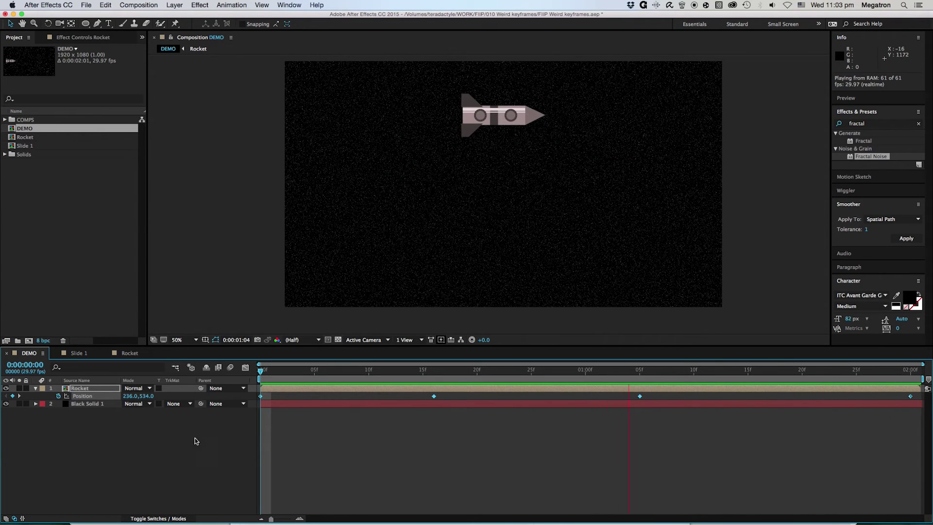
pyautogui.press('space')
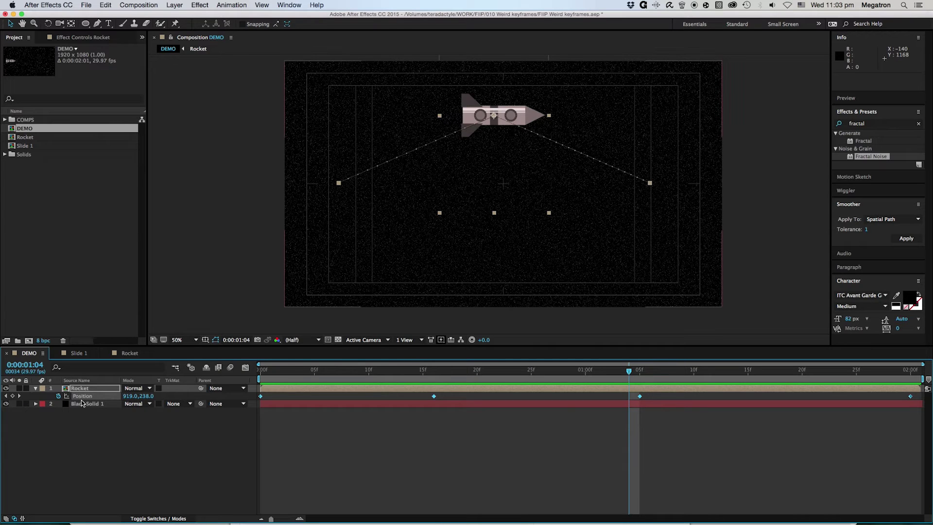
# Return to frame 0, zoom in on the rocket, and hide the Black Solid 1 background.
pyautogui.moveTo(279, 369); pyautogui.dragTo(258, 369)
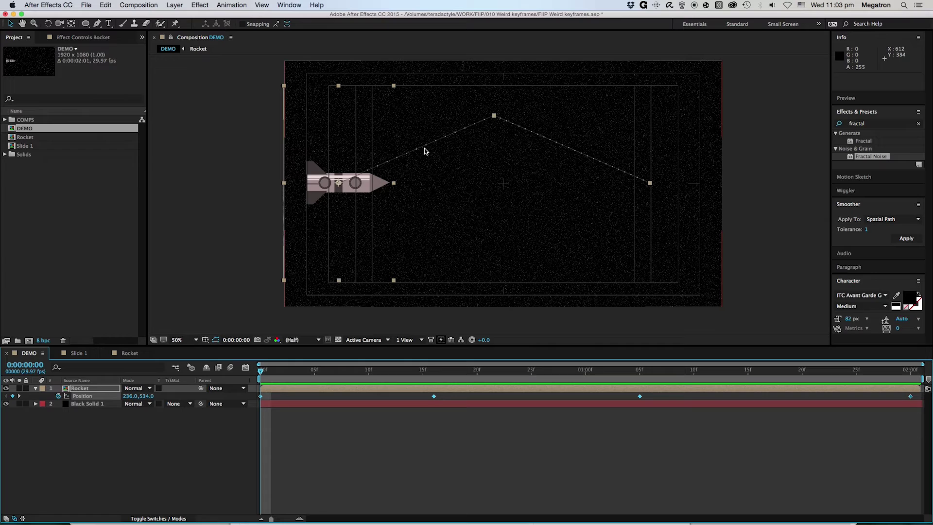
pyautogui.press('.')
pyautogui.press('.')
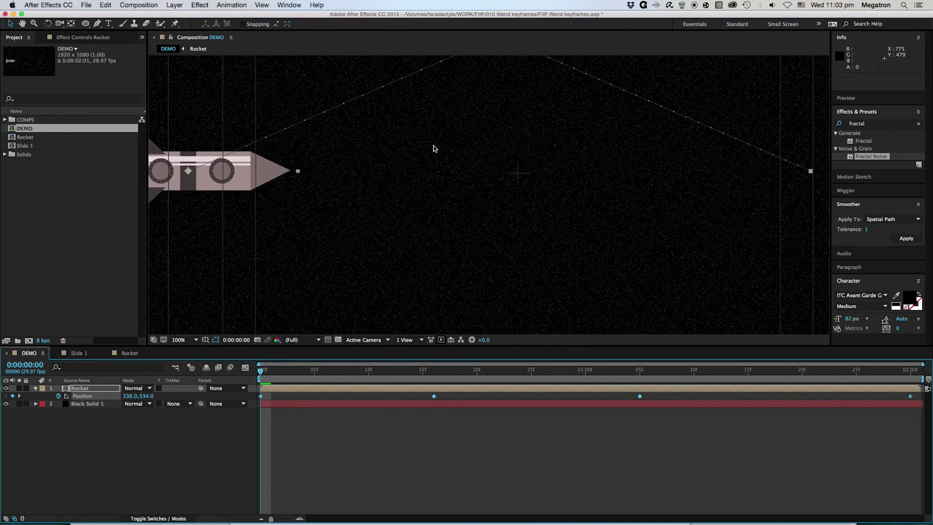
pyautogui.moveTo(433, 148); pyautogui.dragTo(477, 218)
pyautogui.press('.')
pyautogui.press('.')
pyautogui.press(',')
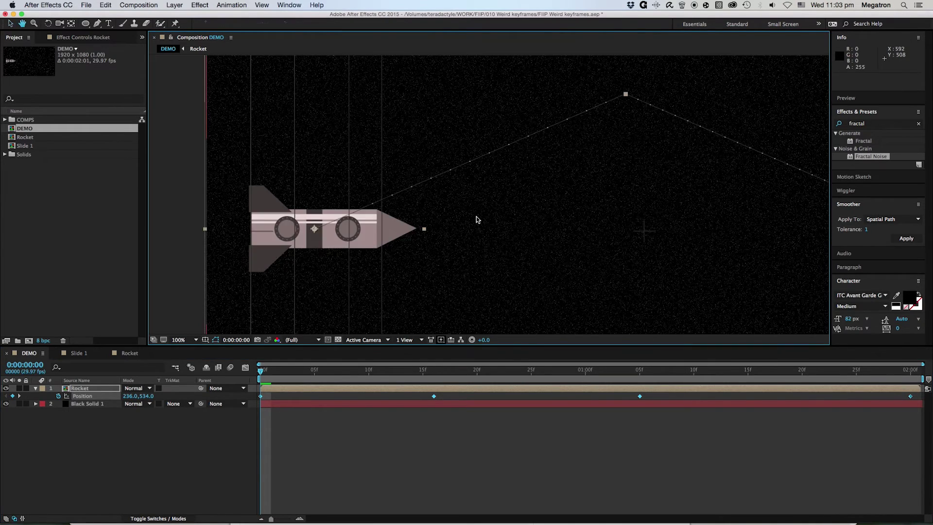
pyautogui.press('v')
pyautogui.click(6, 405)
pyautogui.click(6, 403)
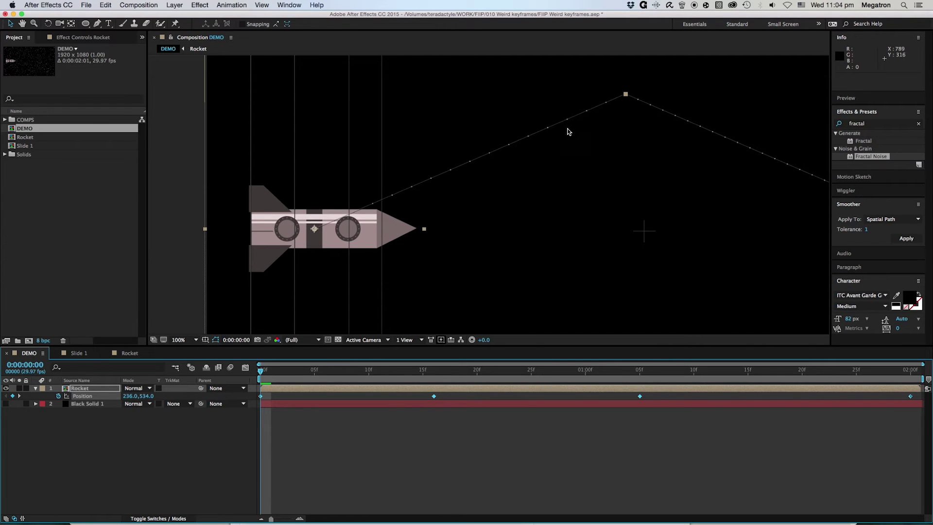
# Zoom back out to 50%, reselect the Rocket layer, then apply and undo Easy Ease.
pyautogui.press(',')
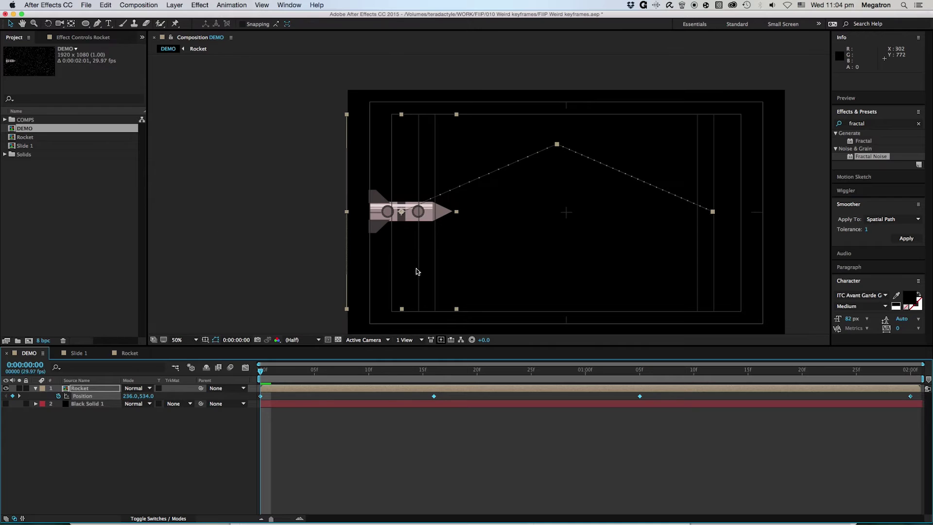
pyautogui.click(301, 460)
pyautogui.click(82, 388)
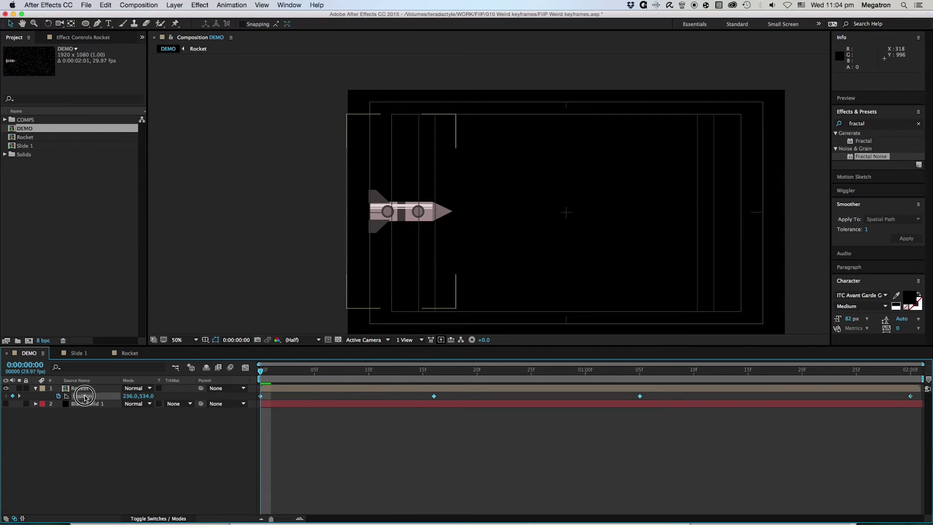
pyautogui.rightClick(434, 397)
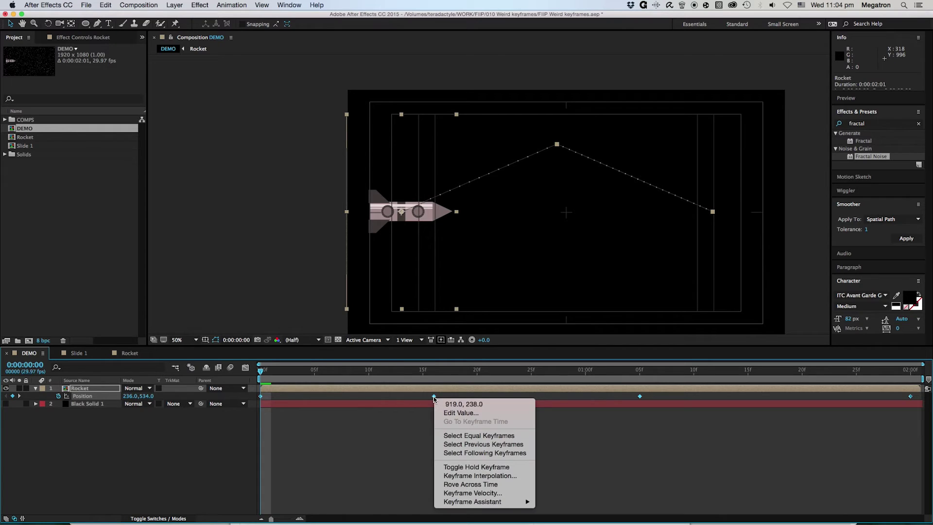
pyautogui.click(410, 418)
pyautogui.rightClick(434, 396)
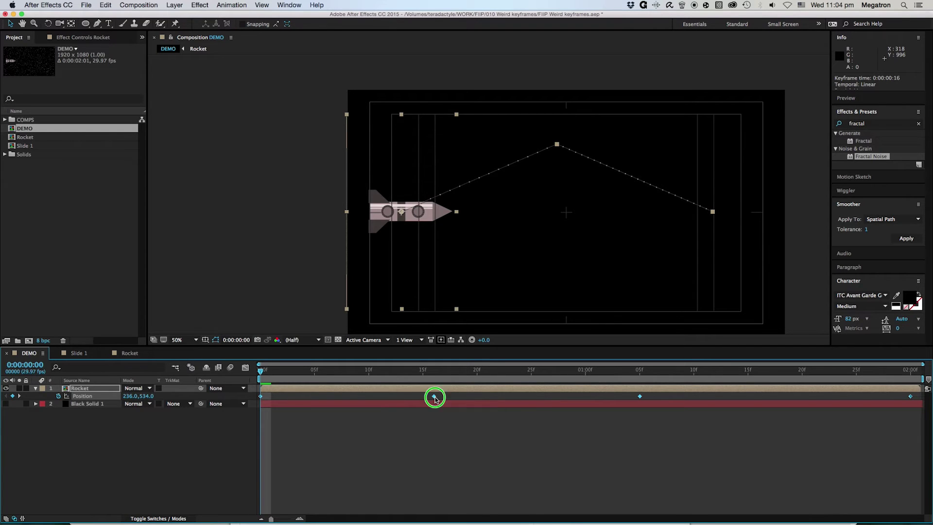
pyautogui.moveTo(515, 502)
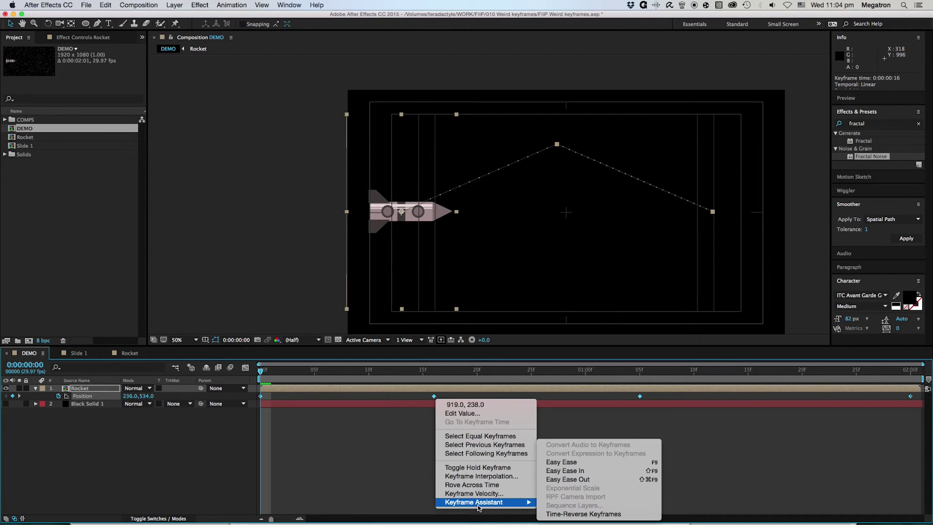
pyautogui.click(592, 466)
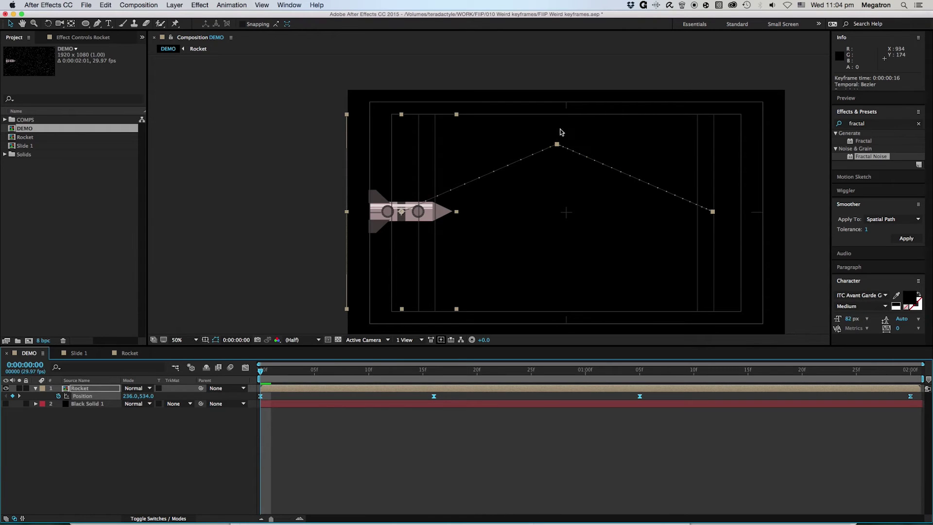
pyautogui.press('super+z')
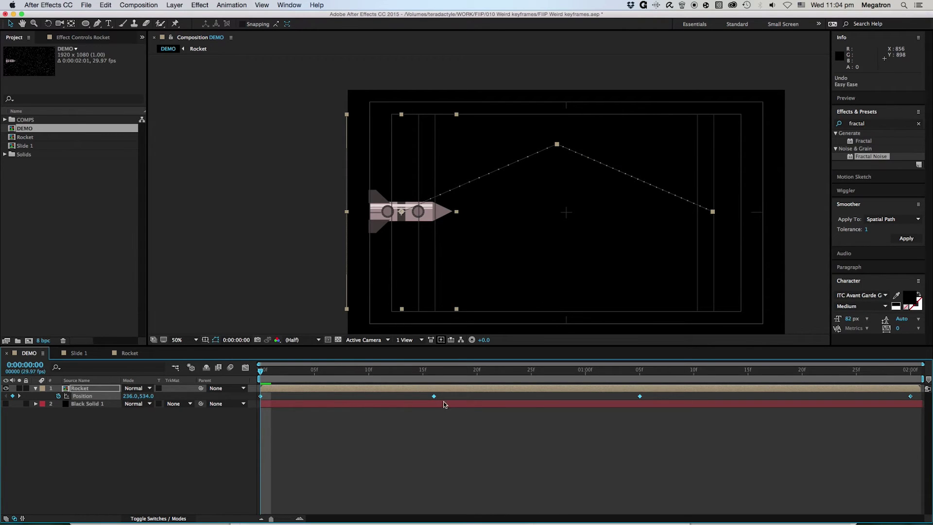
# Set the Position keyframes' Temporal Interpolation to Continuous Bezier and preview the flight.
pyautogui.rightClick(434, 397)
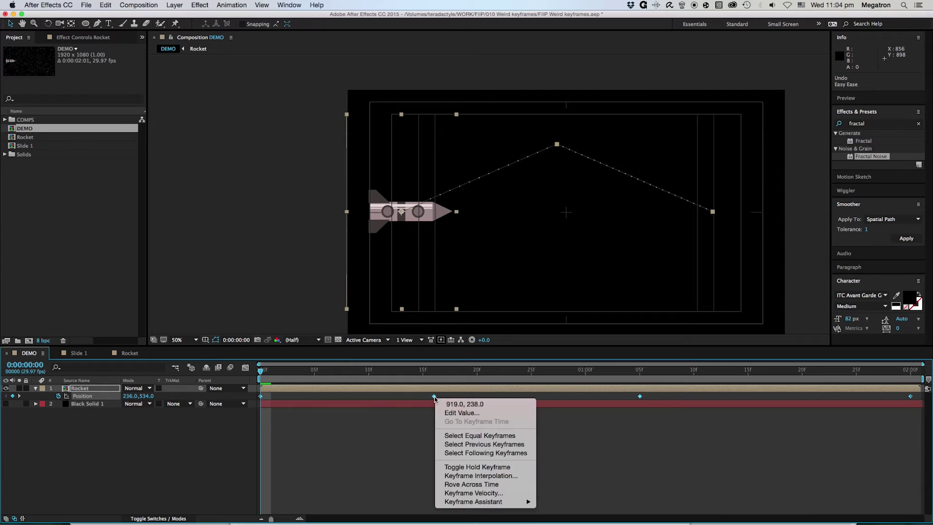
pyautogui.click(465, 478)
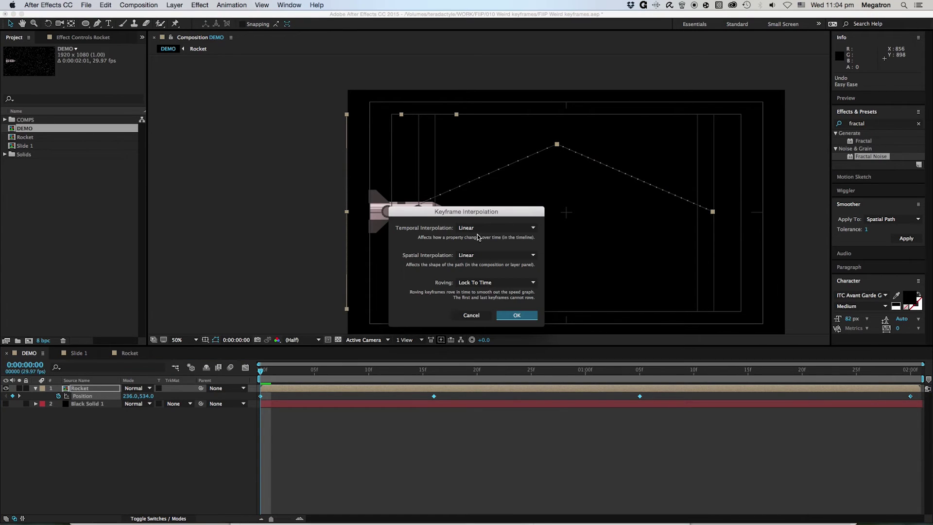
pyautogui.click(478, 227)
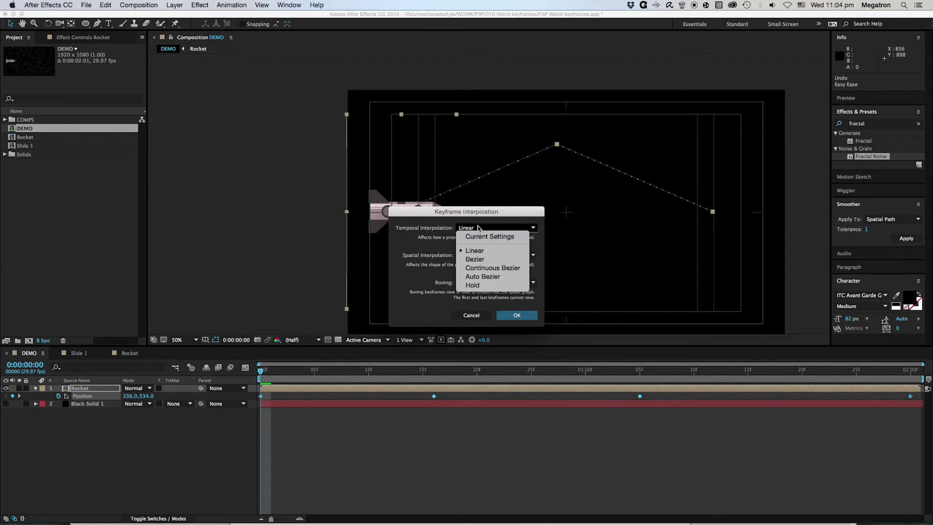
pyautogui.click(486, 270)
pyautogui.press('Return')
pyautogui.press('space')
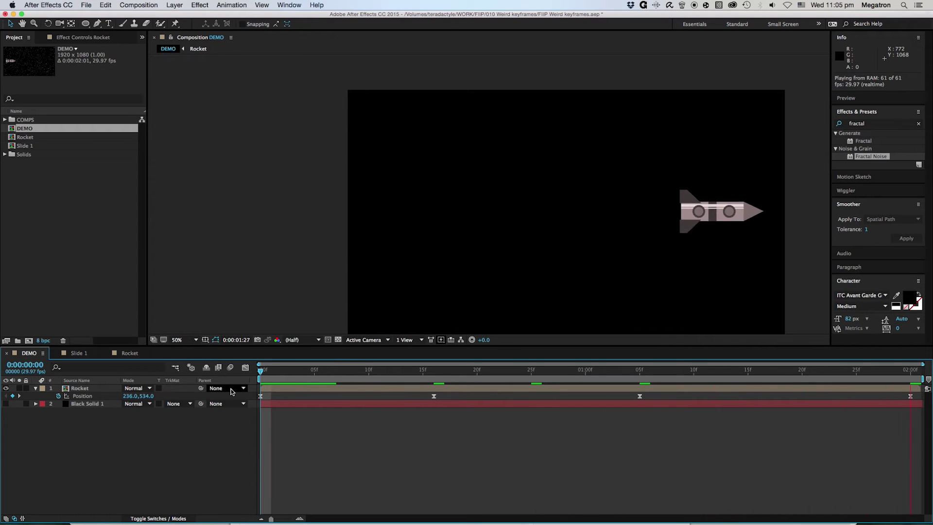
# Move the 1:05 Position keyframe earlier to about 27f and delete the 16f keyframe.
pyautogui.click(232, 391)
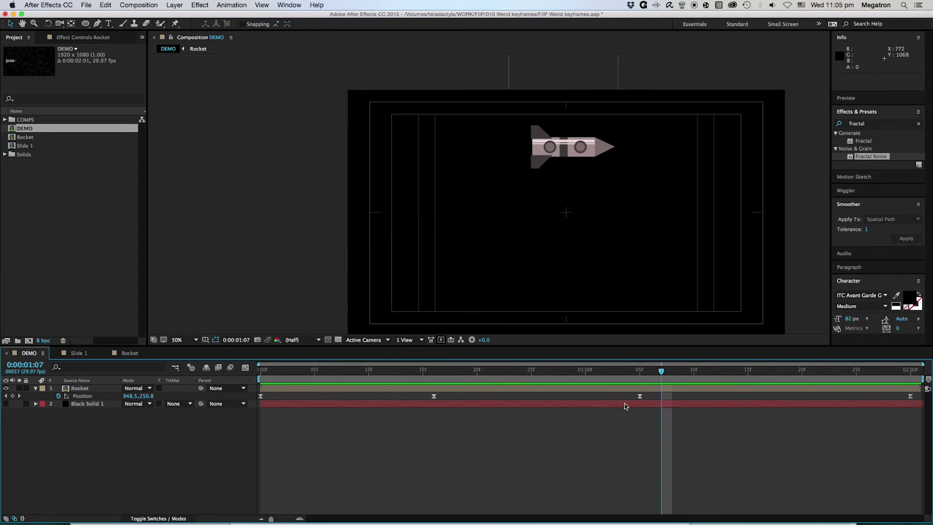
pyautogui.moveTo(640, 395); pyautogui.dragTo(552, 396)
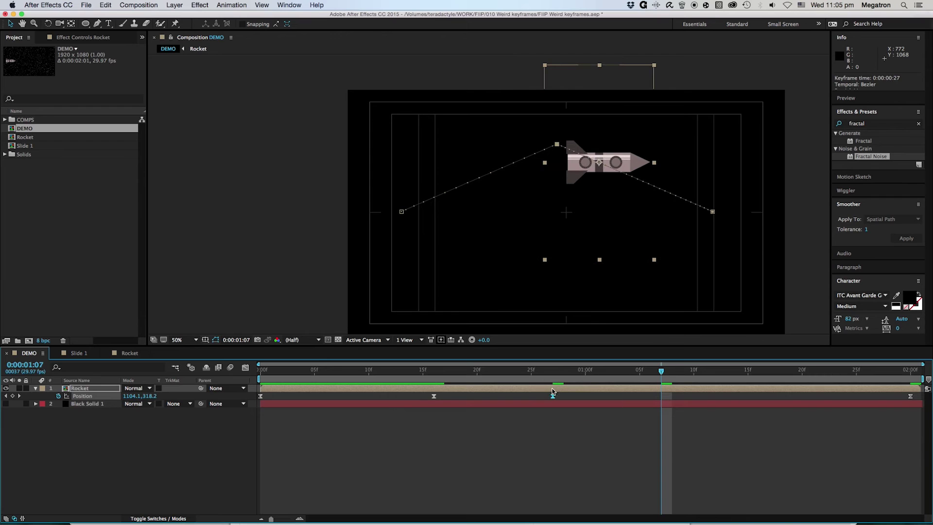
pyautogui.click(434, 396)
pyautogui.press('Delete')
# Preview the rocket's flight from frame 0 with the three remaining Position keyframes.
pyautogui.moveTo(392, 372); pyautogui.dragTo(261, 372)
pyautogui.press('space')
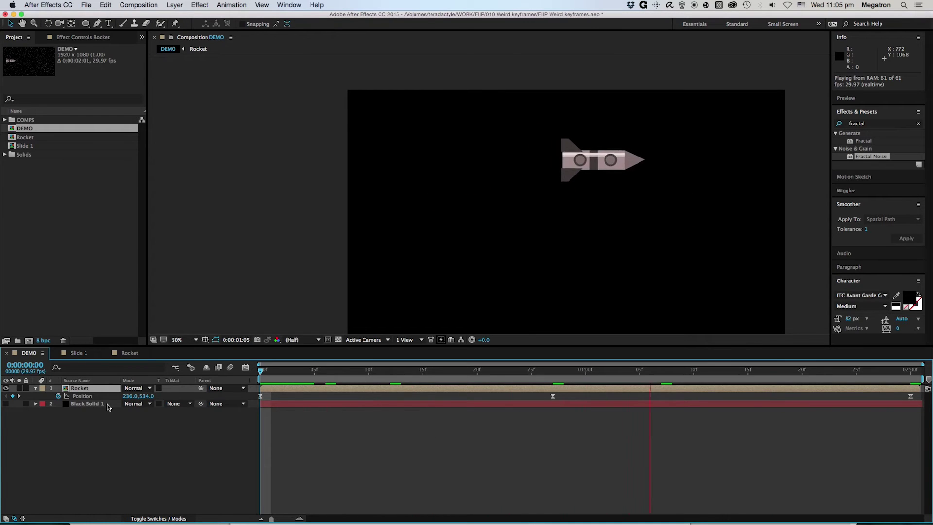
pyautogui.press('space')
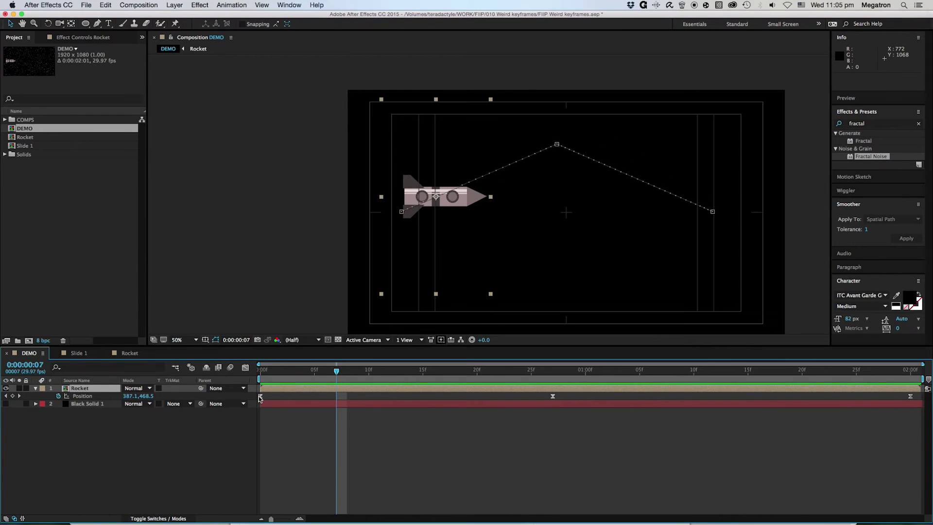
pyautogui.keyDown('super'); pyautogui.click(260, 396); pyautogui.keyUp('super')
pyautogui.keyDown('super'); pyautogui.click(909, 396); pyautogui.keyUp('super')
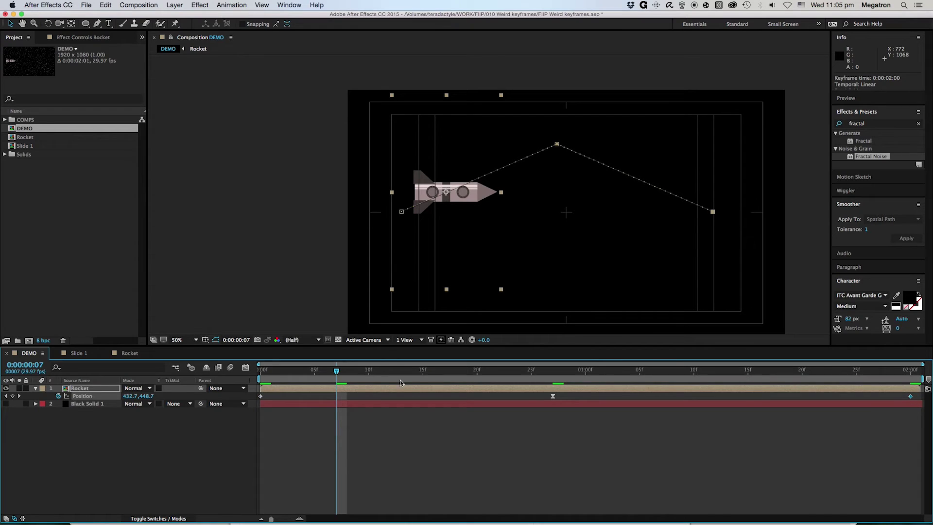
pyautogui.press('Home')
pyautogui.press('space')
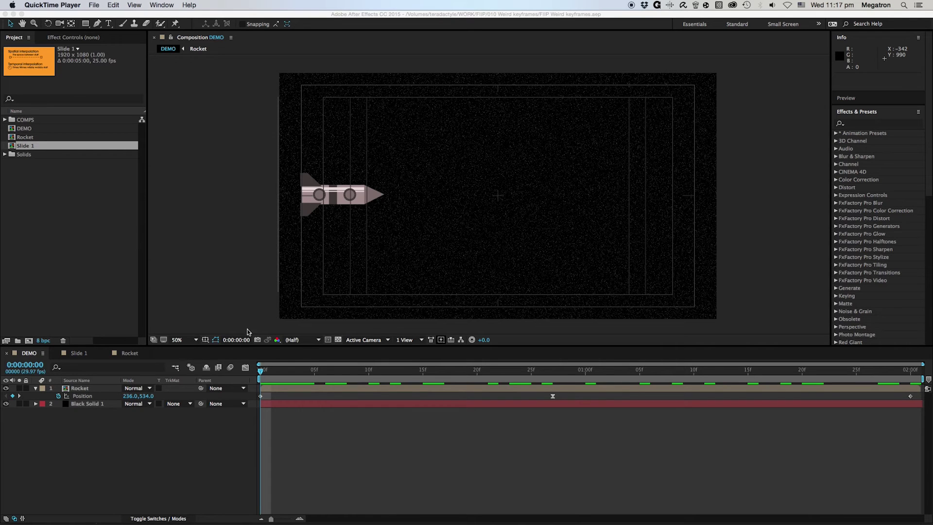
# Scrub and preview the rocket's flight around the 27f peak keyframe.
pyautogui.click(271, 373)
pyautogui.moveTo(336, 378); pyautogui.dragTo(136, 379)
pyautogui.click(118, 404)
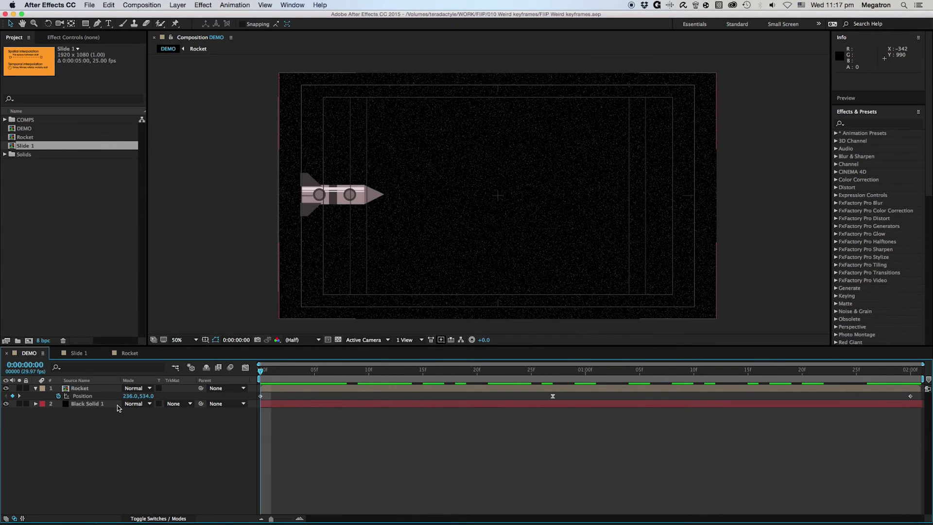
pyautogui.click(88, 397)
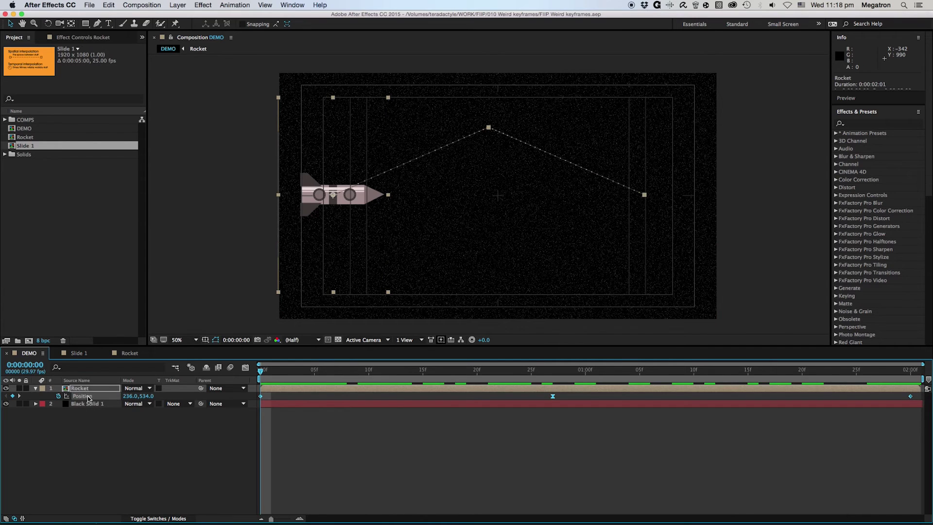
pyautogui.click(556, 412)
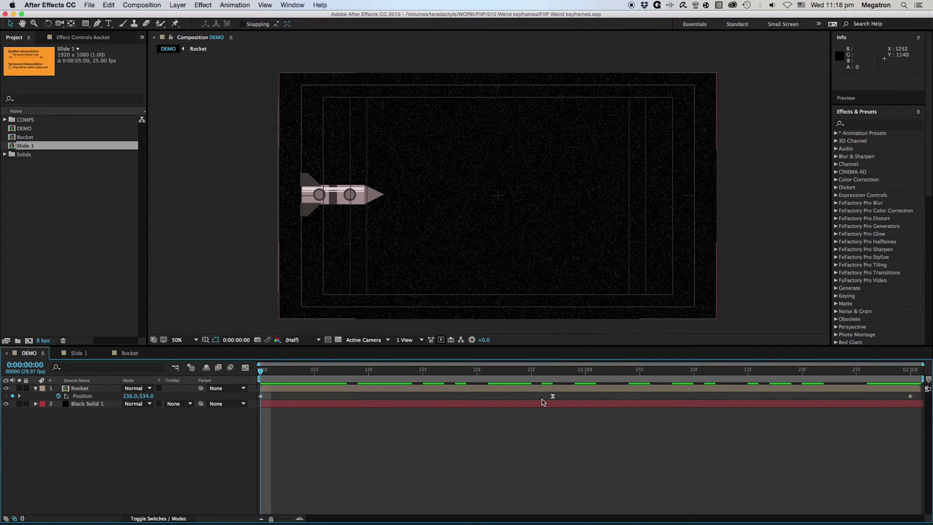
pyautogui.moveTo(518, 377); pyautogui.dragTo(557, 380)
pyautogui.press('space')
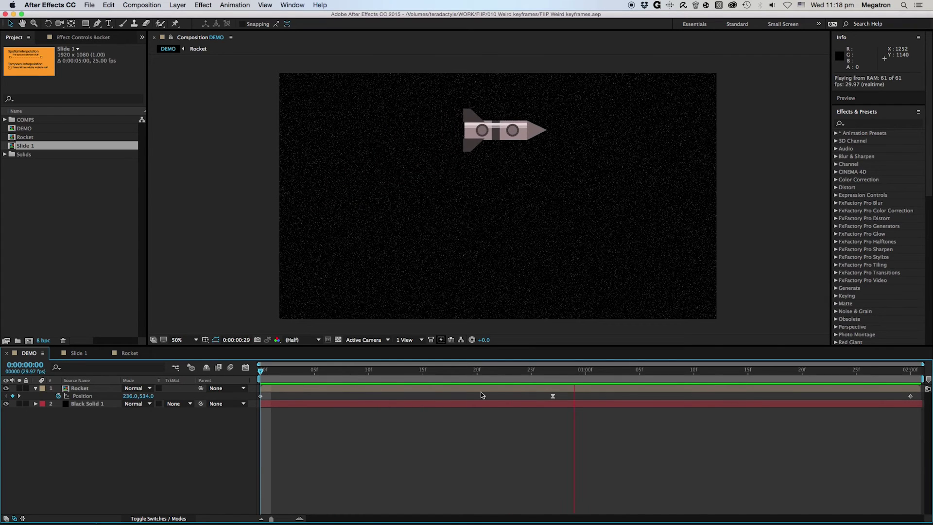
pyautogui.click(458, 377)
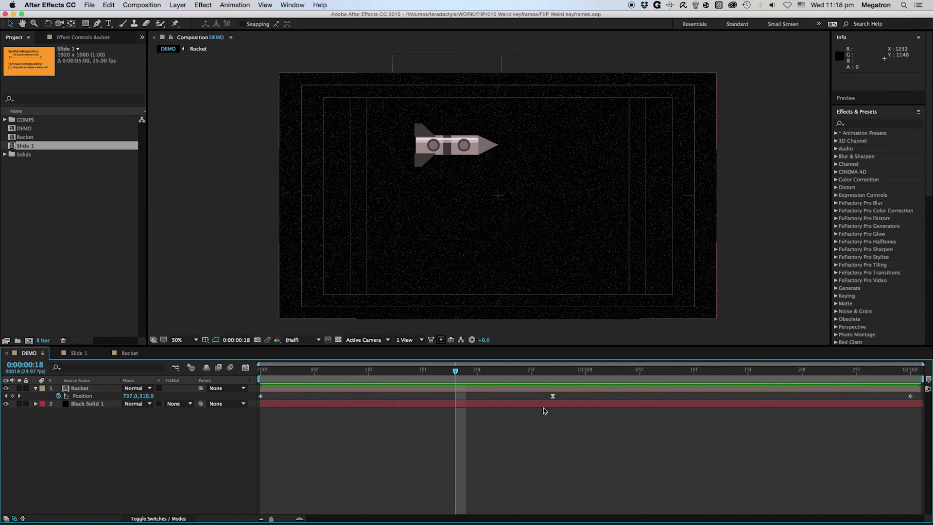
# Shift the peak keyframe to 18f and paste a copy of it at 1:05.
pyautogui.moveTo(552, 396); pyautogui.dragTo(455, 404)
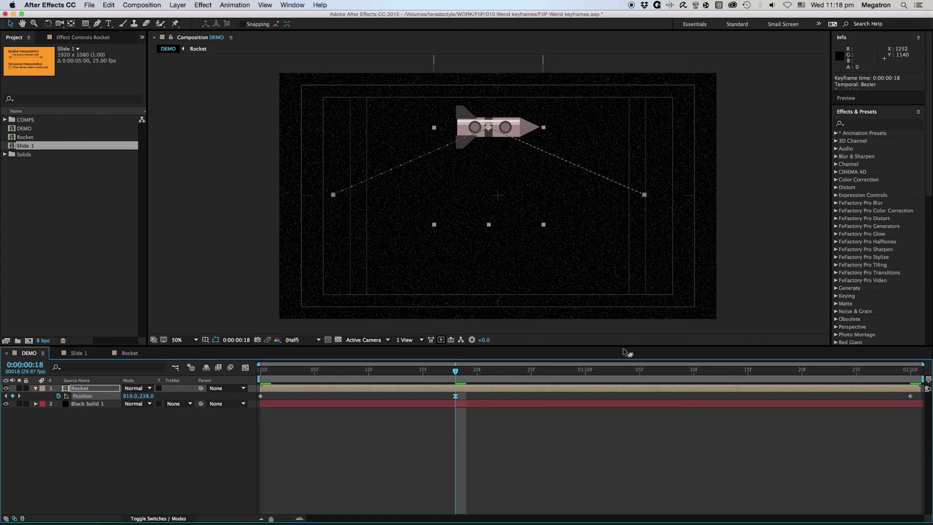
pyautogui.click(638, 372)
pyautogui.press('super+v')
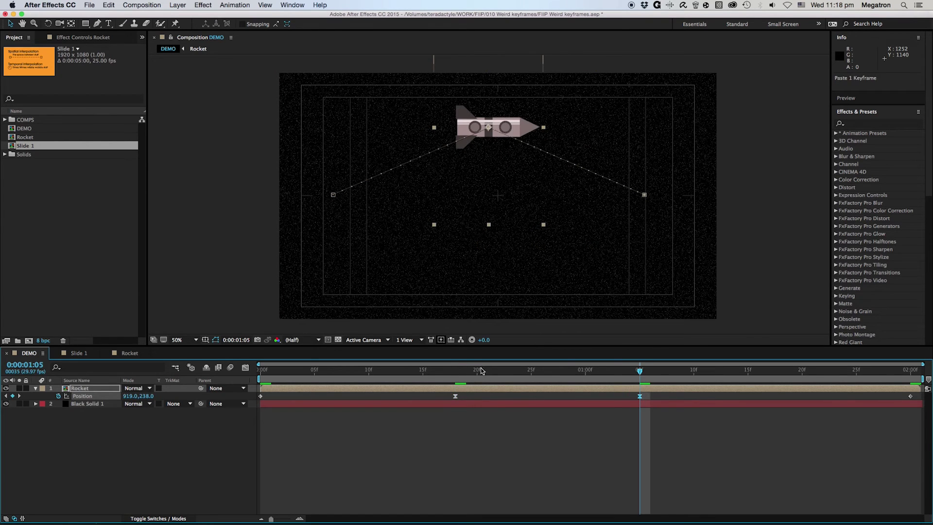
# Scrub frames 18f to 26f, return to frame 0, and review the four Position keyframes.
pyautogui.moveTo(462, 373); pyautogui.dragTo(631, 391)
pyautogui.moveTo(262, 397); pyautogui.dragTo(260, 396)
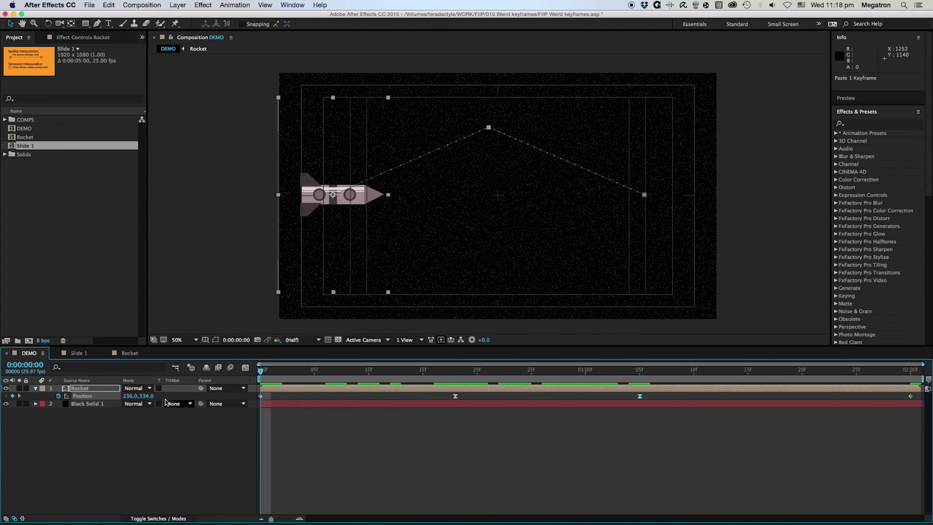
pyautogui.click(198, 437)
pyautogui.click(117, 398)
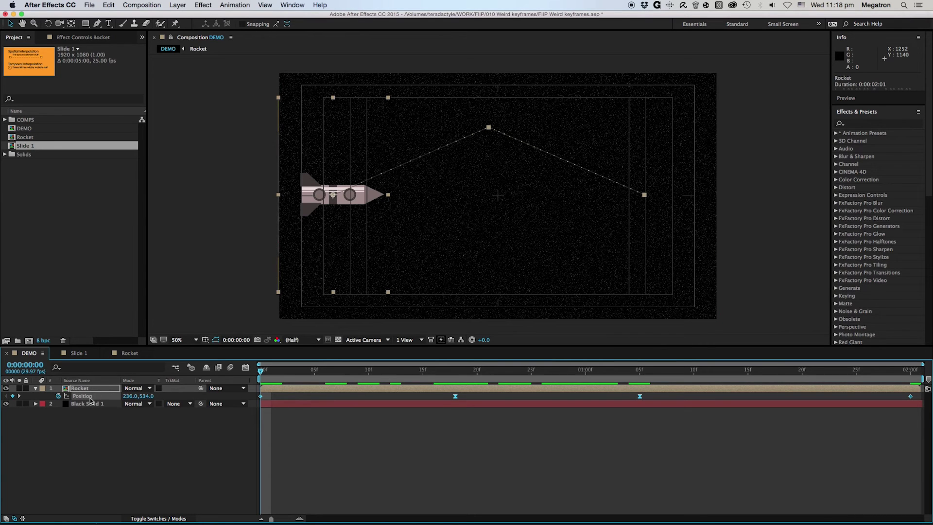
pyautogui.click(330, 429)
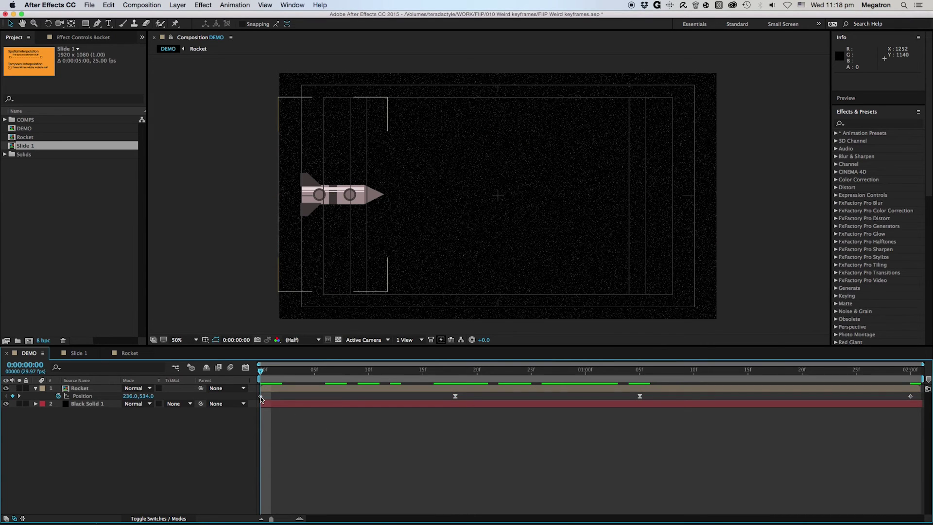
# Set the first Position keyframe to Continuous Bezier and bend its handle into an upward curve.
pyautogui.rightClick(261, 397)
pyautogui.click(309, 476)
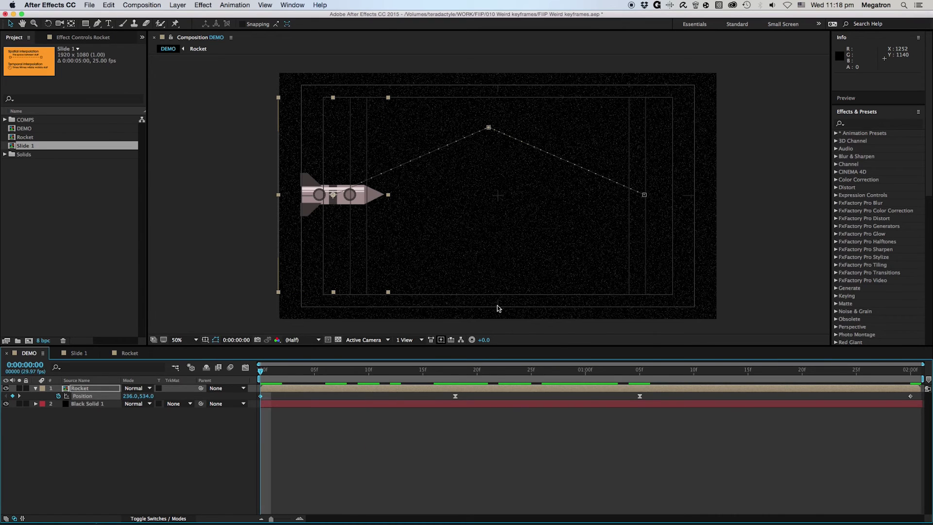
pyautogui.click(578, 308)
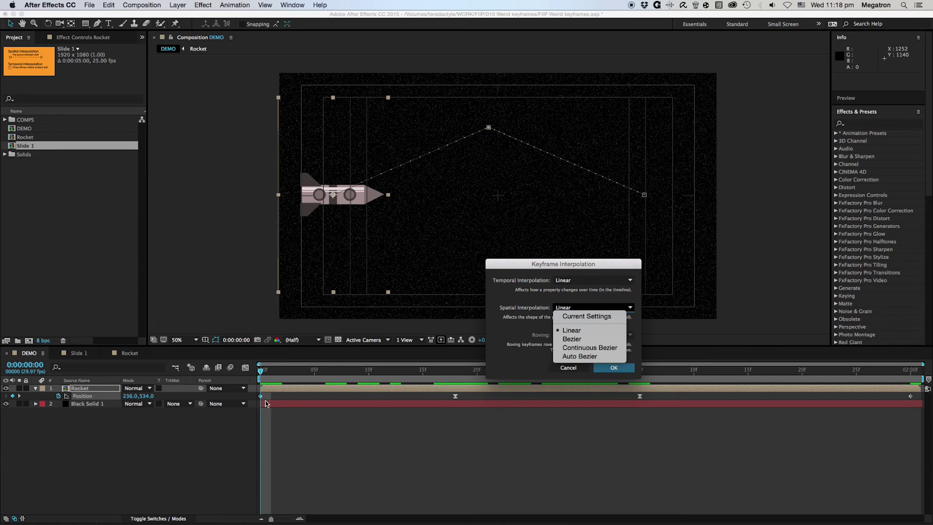
pyautogui.click(592, 348)
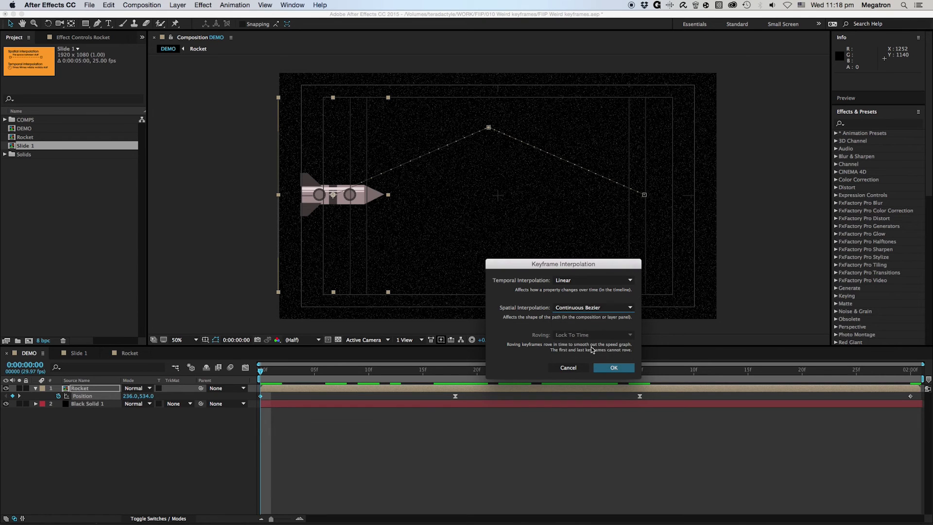
pyautogui.click(615, 368)
pyautogui.click(361, 179)
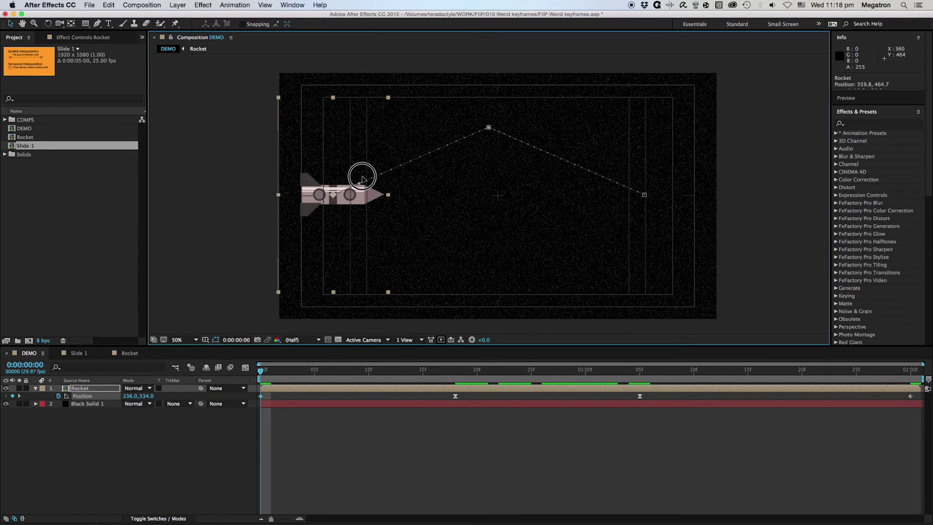
pyautogui.moveTo(381, 154); pyautogui.dragTo(406, 137)
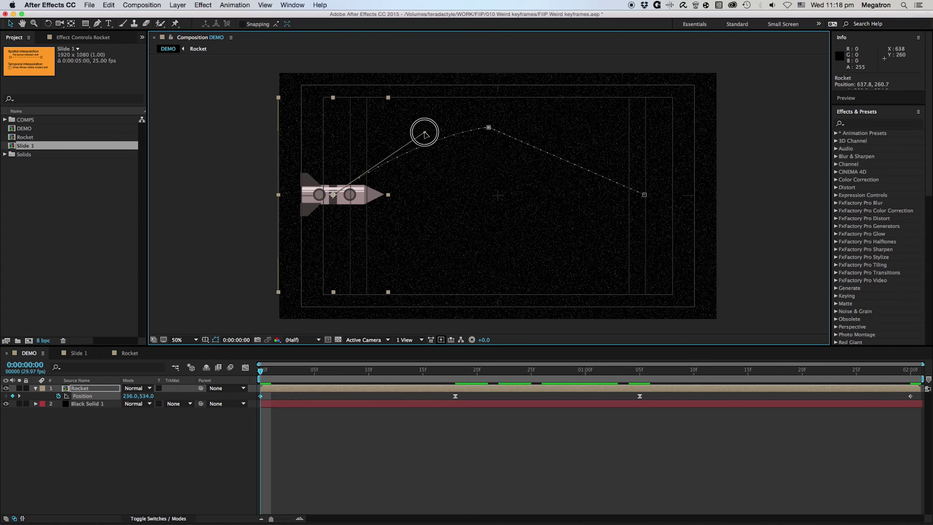
# Give the last Position keyframe at 2:00 Continuous Bezier spatial interpolation.
pyautogui.moveTo(815, 366); pyautogui.dragTo(916, 400)
pyautogui.rightClick(911, 397)
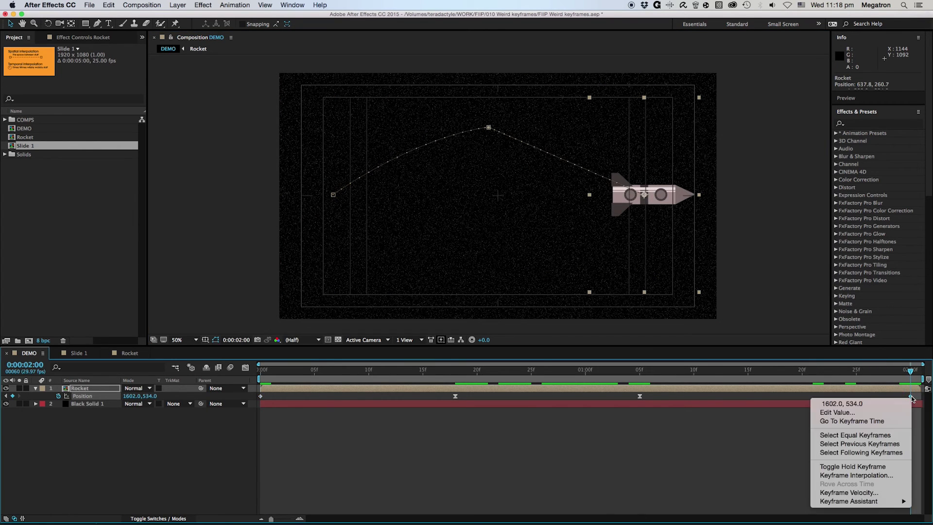
pyautogui.click(854, 475)
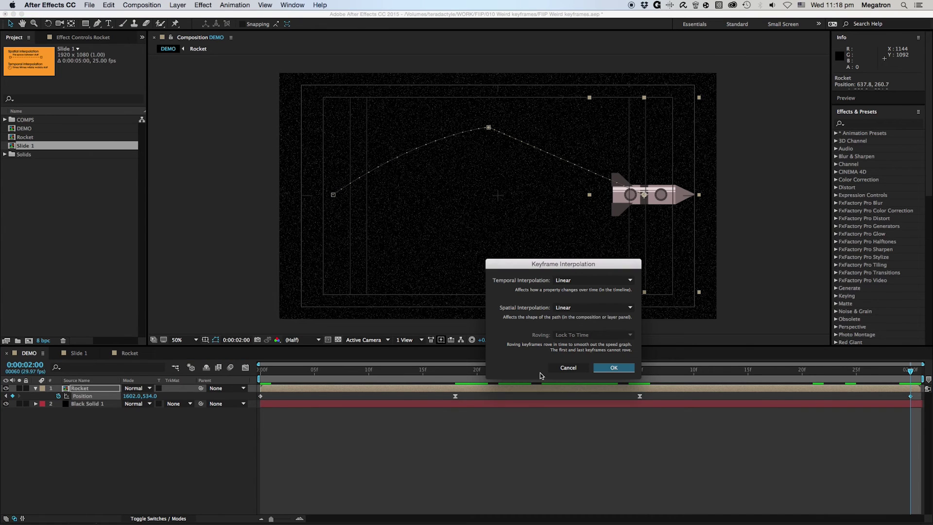
pyautogui.click(588, 308)
pyautogui.click(593, 347)
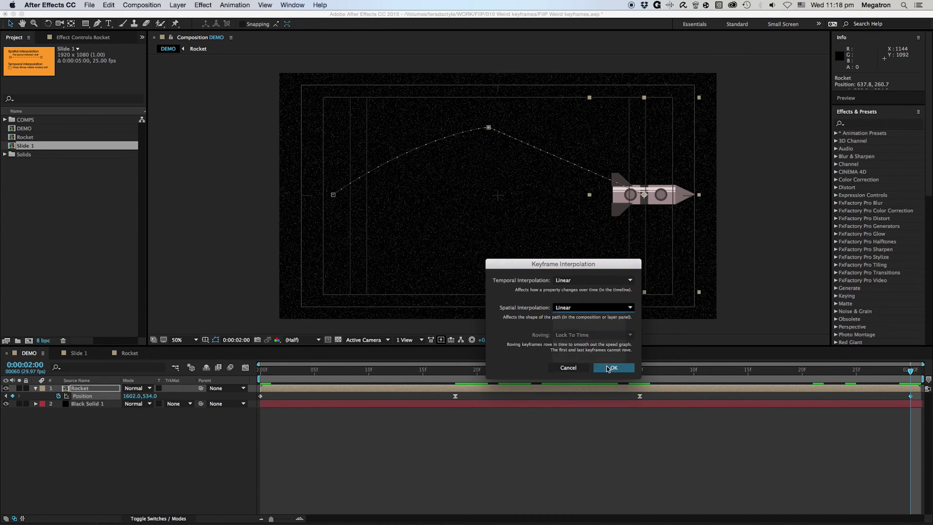
pyautogui.click(613, 370)
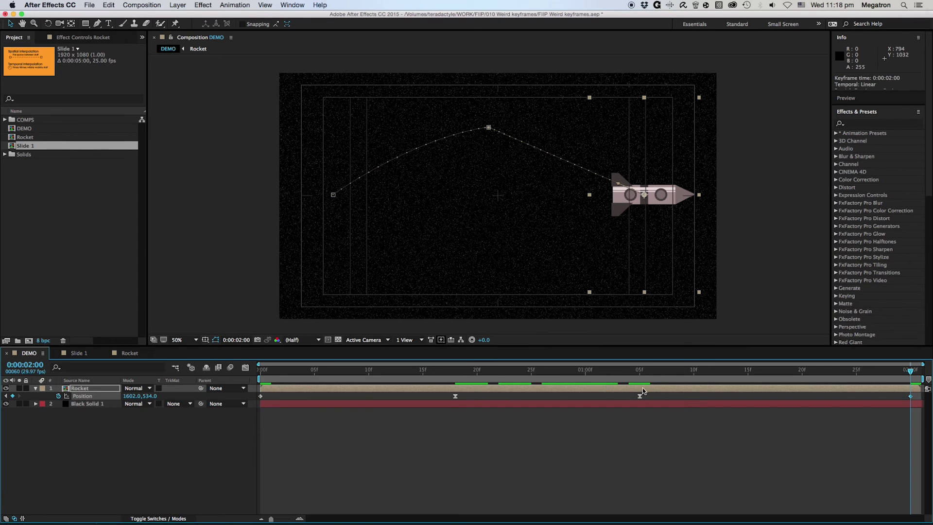
# Delete the extra keyframe, move the middle one to 0:00:00:26, and make it Continuous Bezier.
pyautogui.press('Delete')
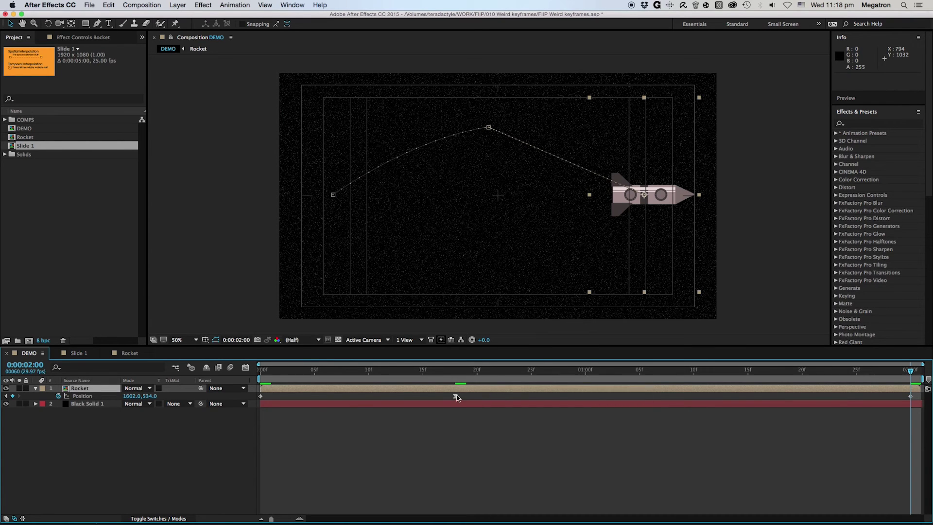
pyautogui.moveTo(457, 397); pyautogui.dragTo(503, 398)
pyautogui.click(539, 370)
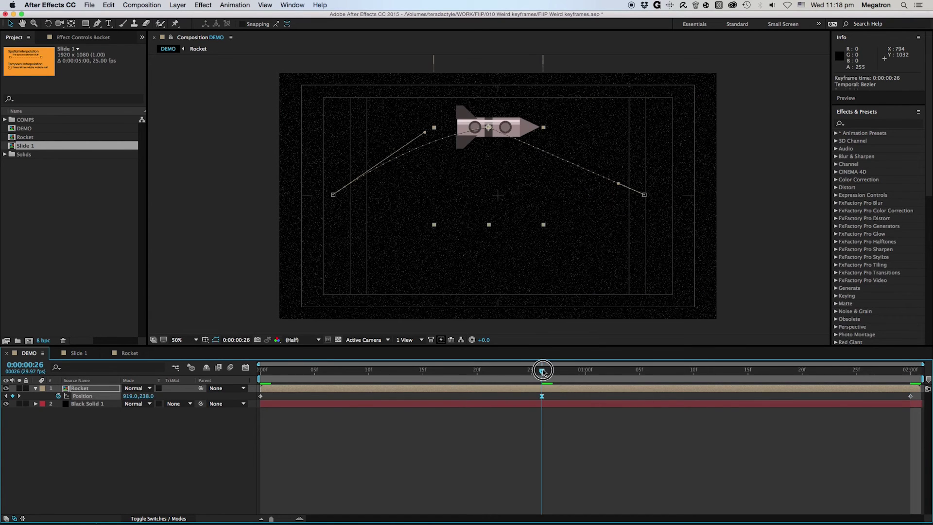
pyautogui.rightClick(542, 398)
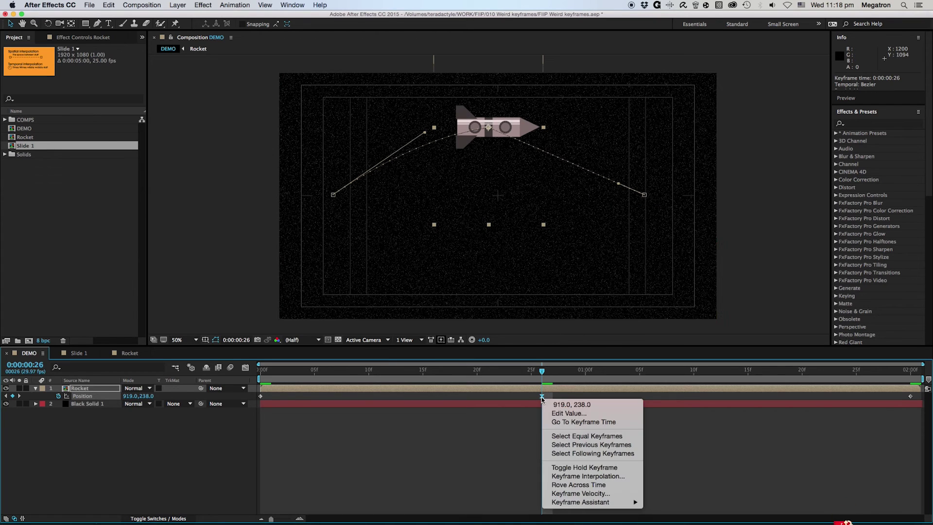
pyautogui.click(588, 475)
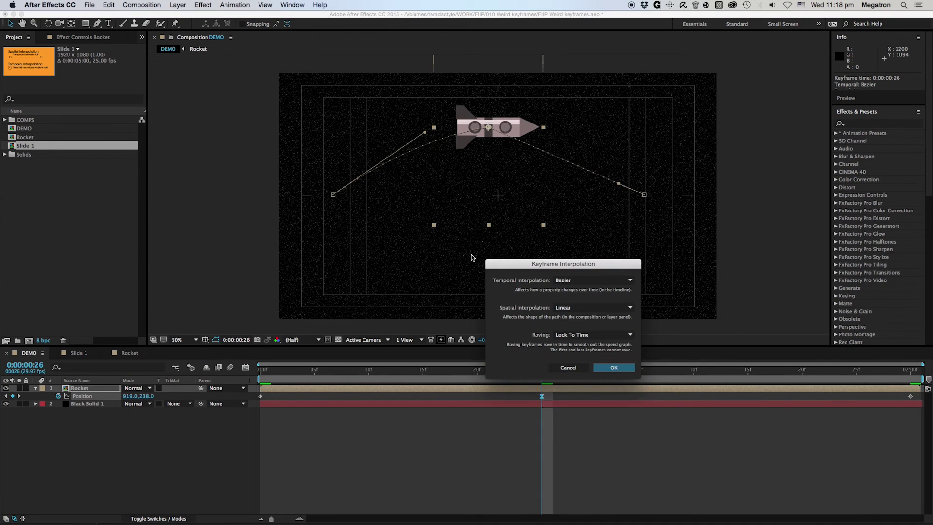
pyautogui.click(579, 308)
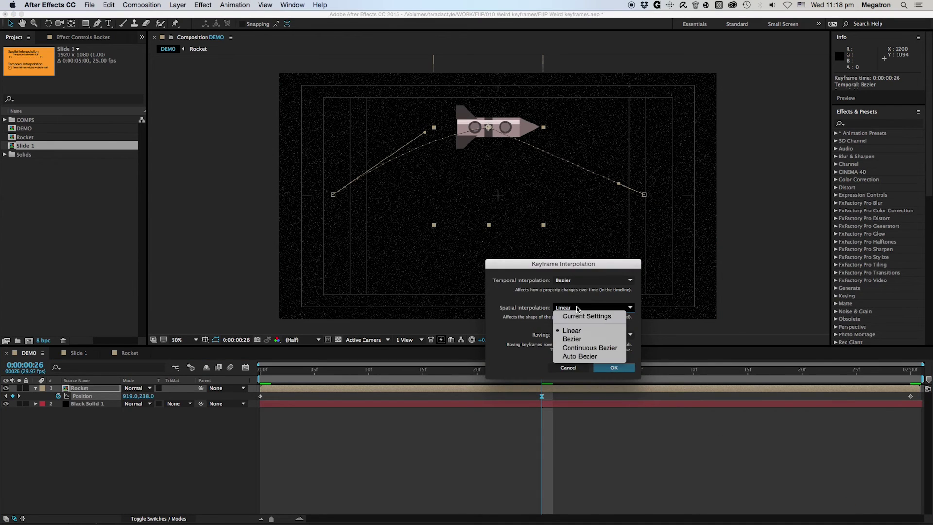
pyautogui.click(574, 348)
pyautogui.click(614, 367)
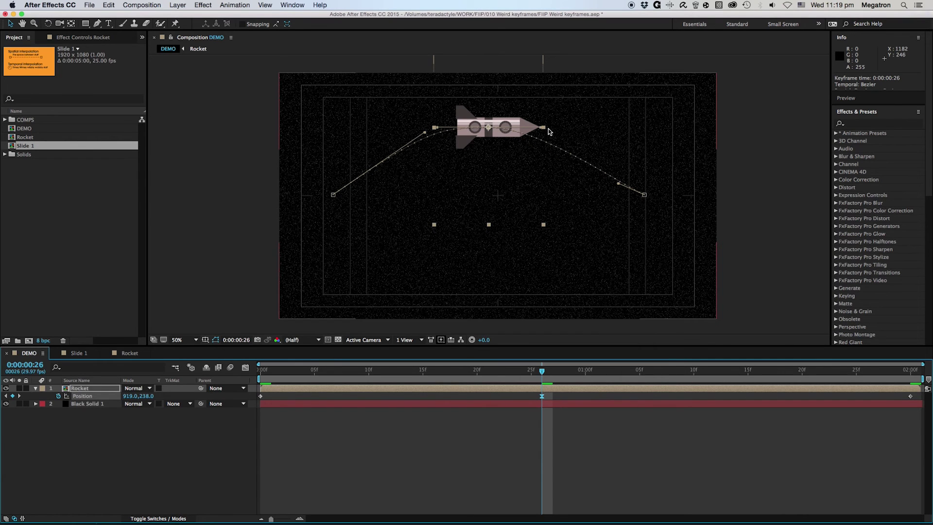
pyautogui.click(546, 128)
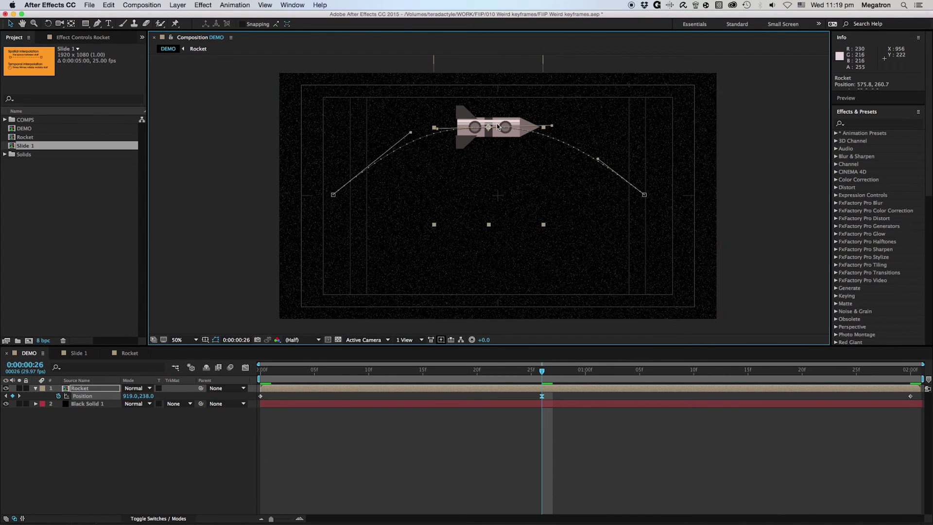
# Drag the path's middle down low and reposition the start and end points with their handles.
pyautogui.moveTo(489, 129); pyautogui.dragTo(497, 257)
pyautogui.moveTo(644, 194); pyautogui.dragTo(690, 141)
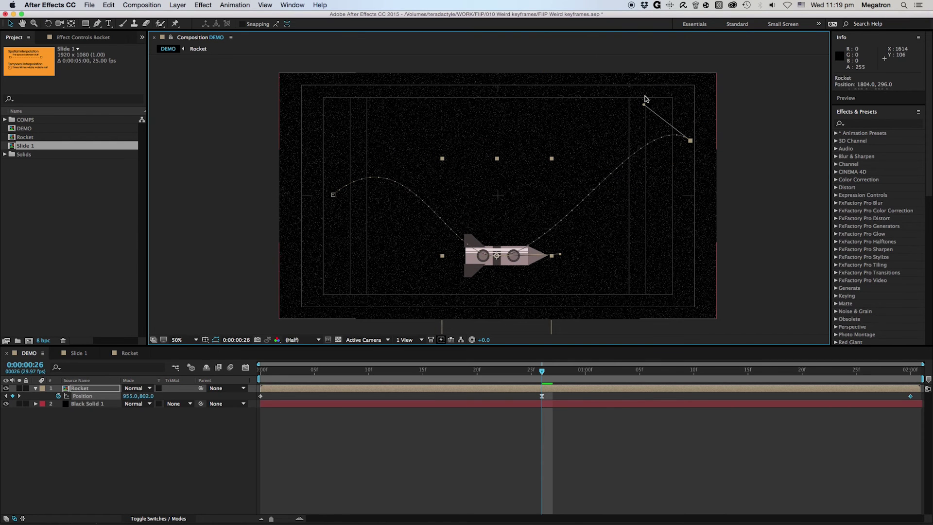
pyautogui.moveTo(645, 105); pyautogui.dragTo(616, 202)
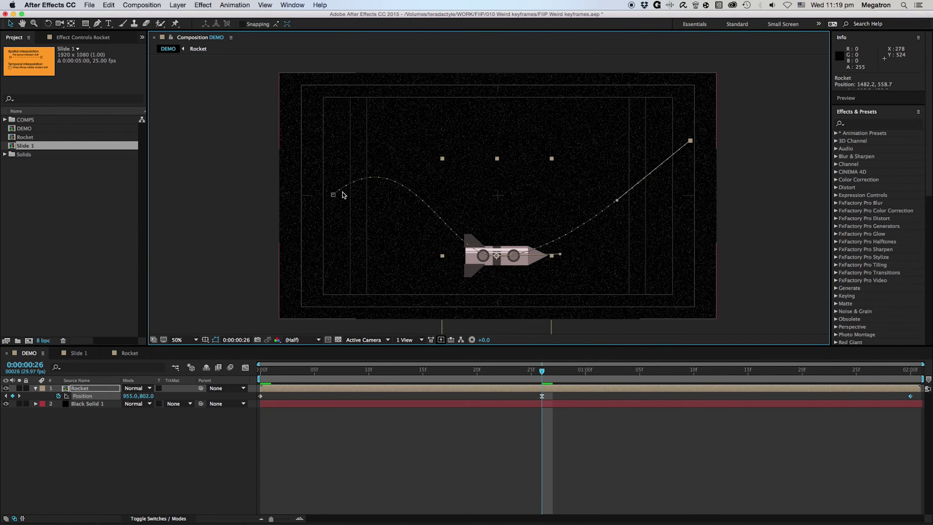
pyautogui.moveTo(333, 194); pyautogui.dragTo(324, 162)
pyautogui.moveTo(400, 102); pyautogui.dragTo(421, 162)
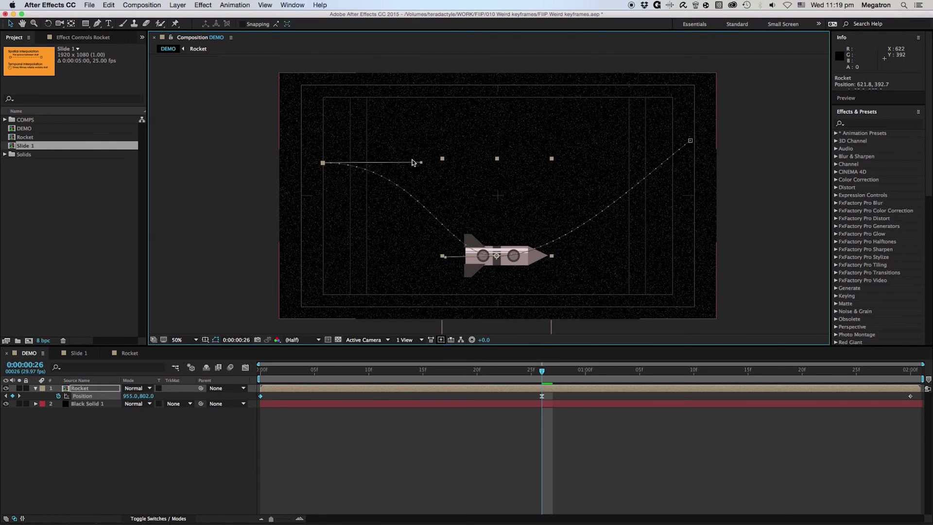
pyautogui.moveTo(324, 164); pyautogui.dragTo(310, 164)
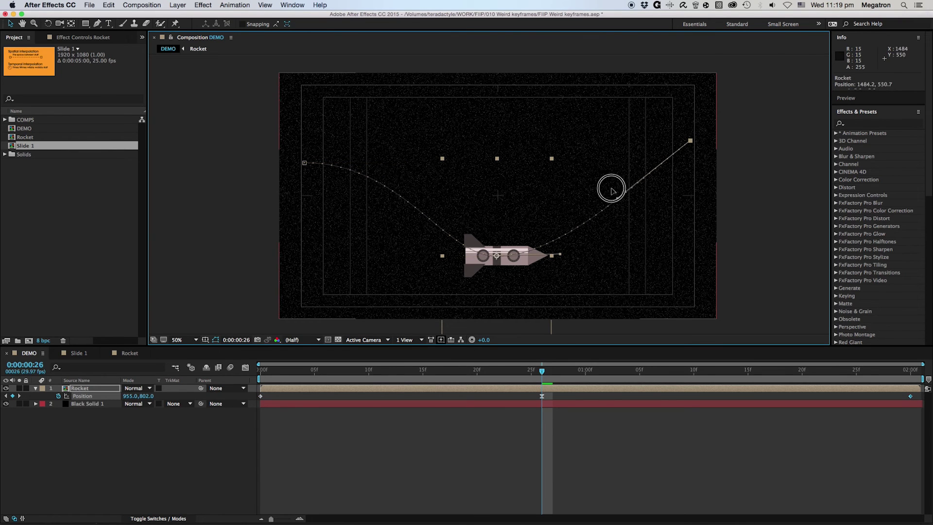
# Raise the end point near the top right and angle its handle so the path climbs steeply.
pyautogui.moveTo(611, 188); pyautogui.dragTo(671, 229)
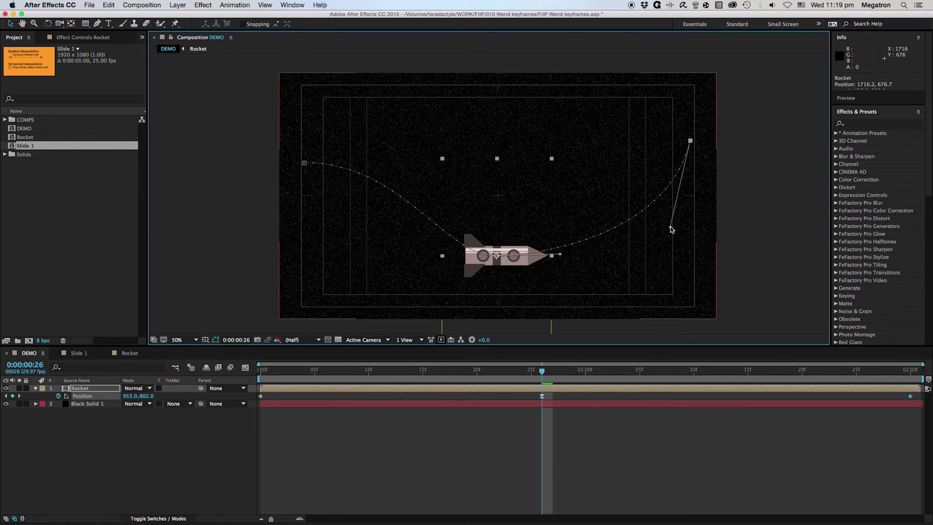
pyautogui.moveTo(690, 141); pyautogui.dragTo(643, 112)
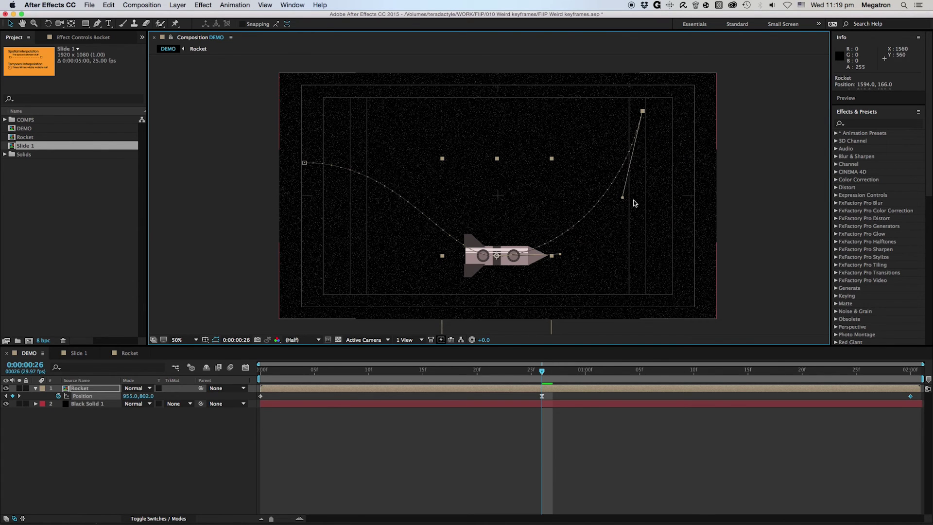
pyautogui.moveTo(624, 198); pyautogui.dragTo(650, 221)
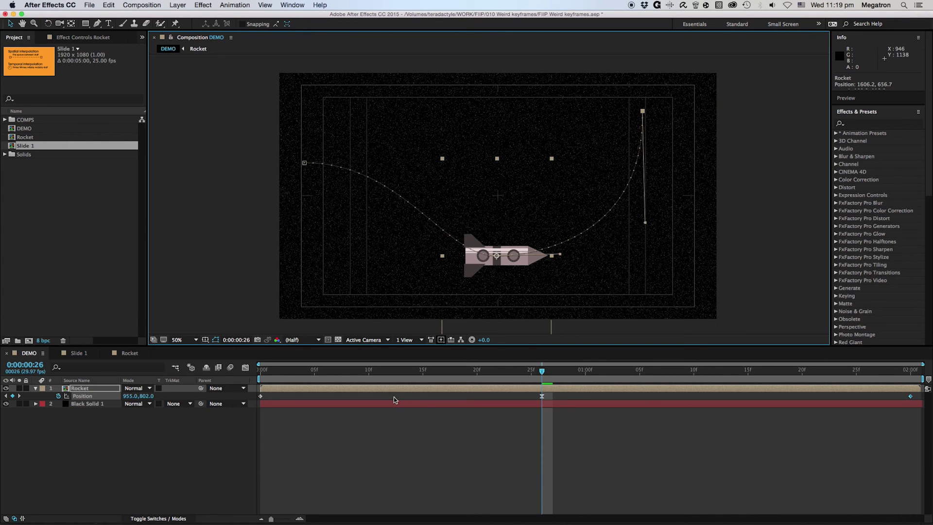
# Preview the rocket's flight along the reshaped U-curve path from the start.
pyautogui.click(282, 375)
pyautogui.press('space')
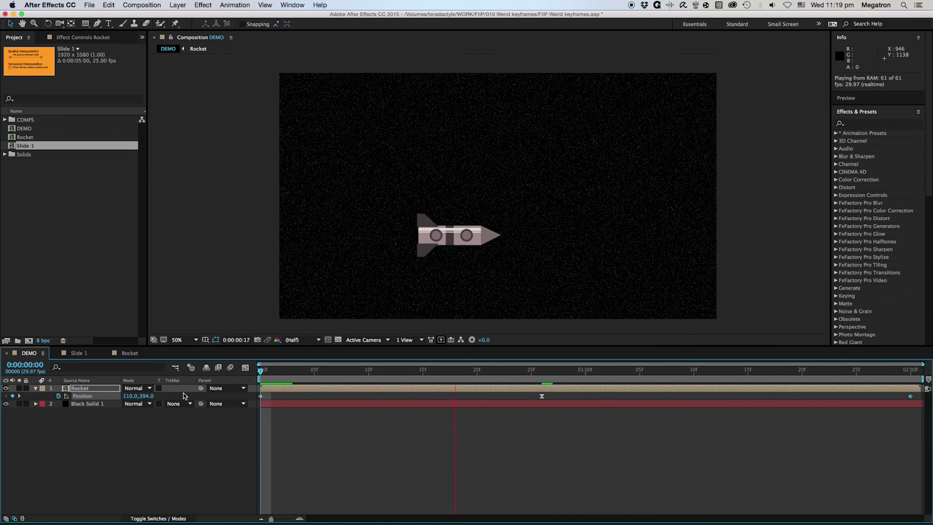
pyautogui.press('space')
pyautogui.moveTo(302, 371); pyautogui.dragTo(214, 375)
pyautogui.click(155, 427)
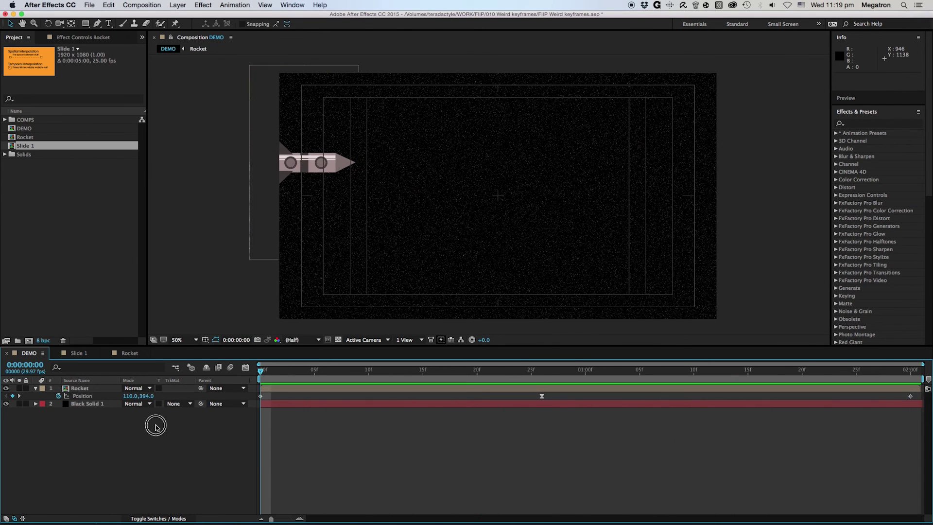
pyautogui.click(78, 388)
pyautogui.press('space')
pyautogui.press('space')
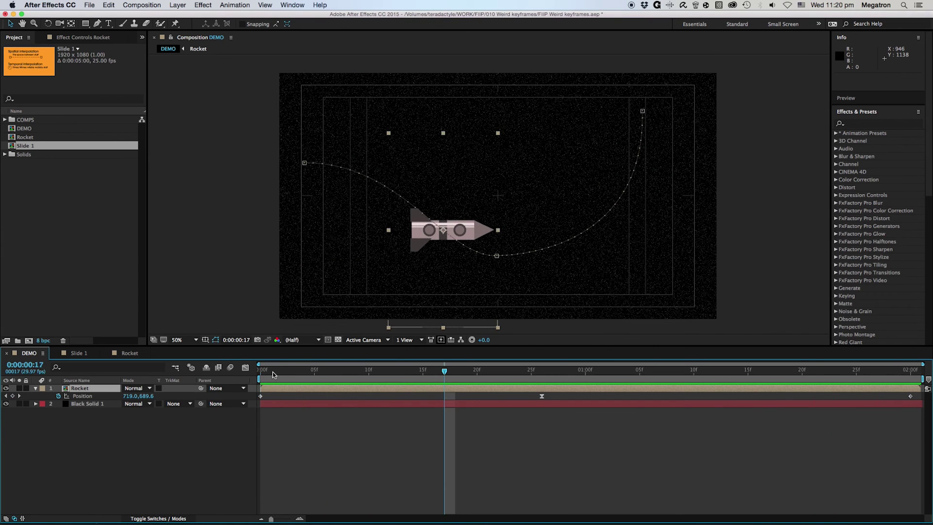
# Set the Rocket layer's Auto-Orient to Orient Along Path and preview it banking.
pyautogui.rightClick(283, 392)
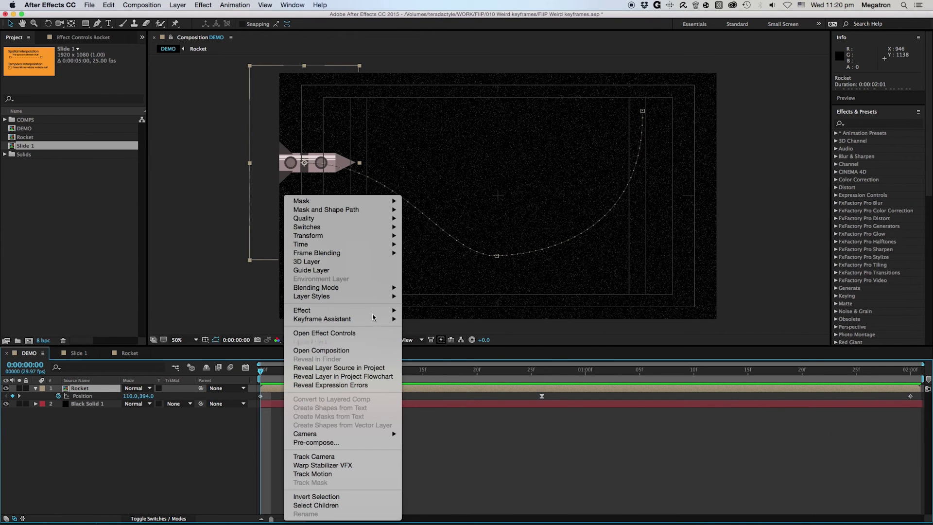
pyautogui.moveTo(332, 237)
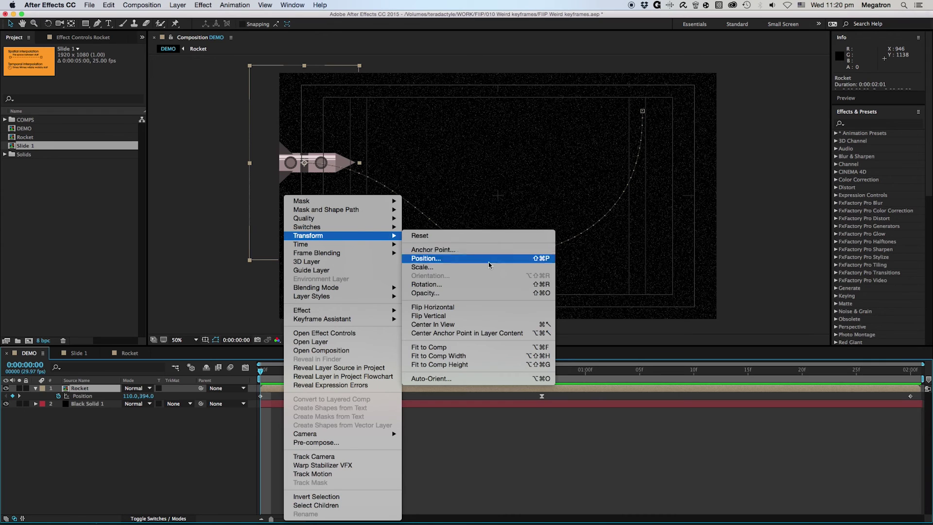
pyautogui.click(464, 379)
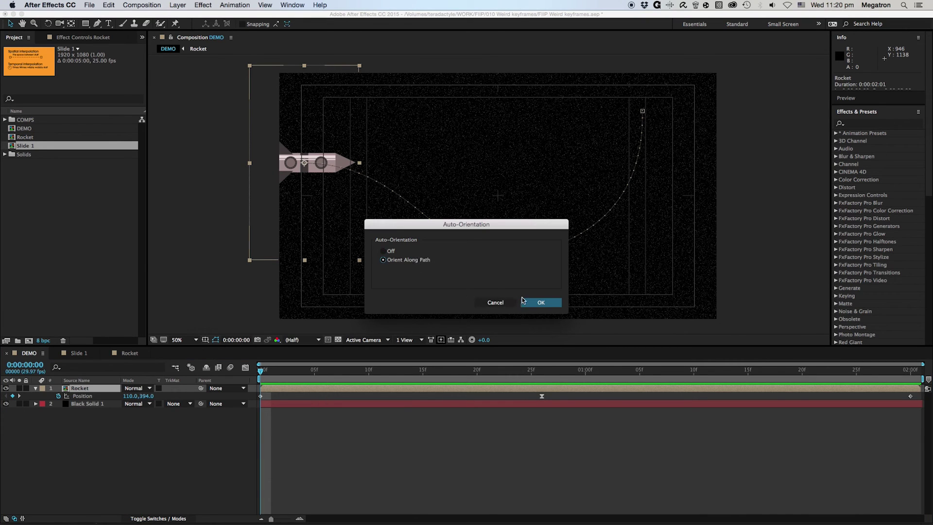
pyautogui.click(538, 302)
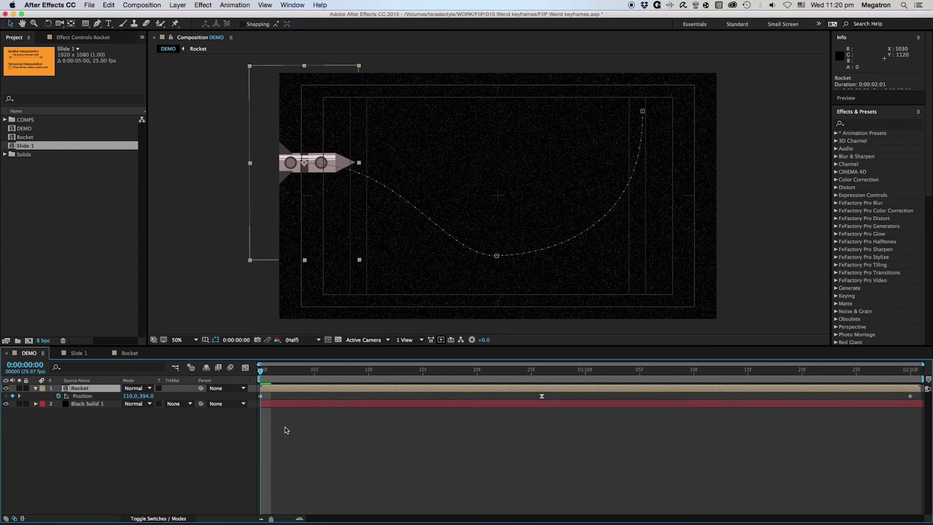
pyautogui.press('space')
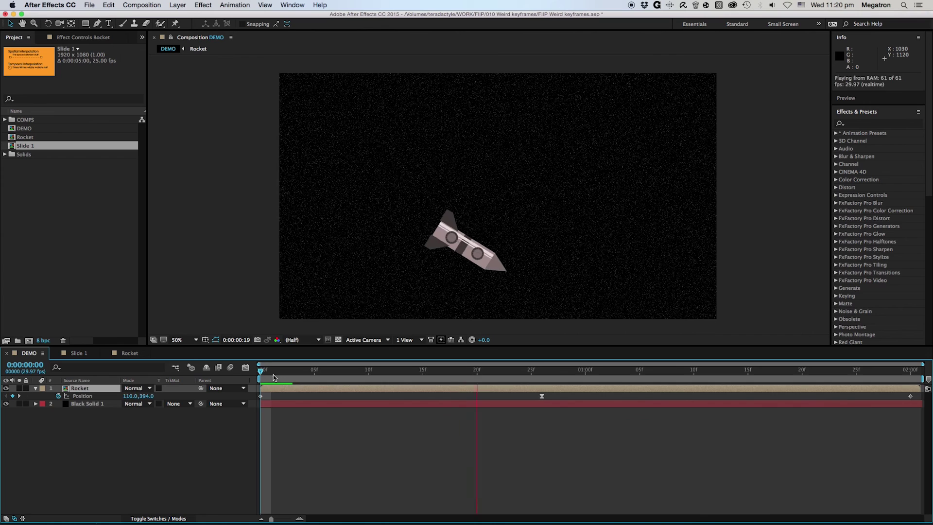
# Set the middle Position keyframe to Rove Across Time and preview the evened-out flight.
pyautogui.press('space')
pyautogui.click(84, 397)
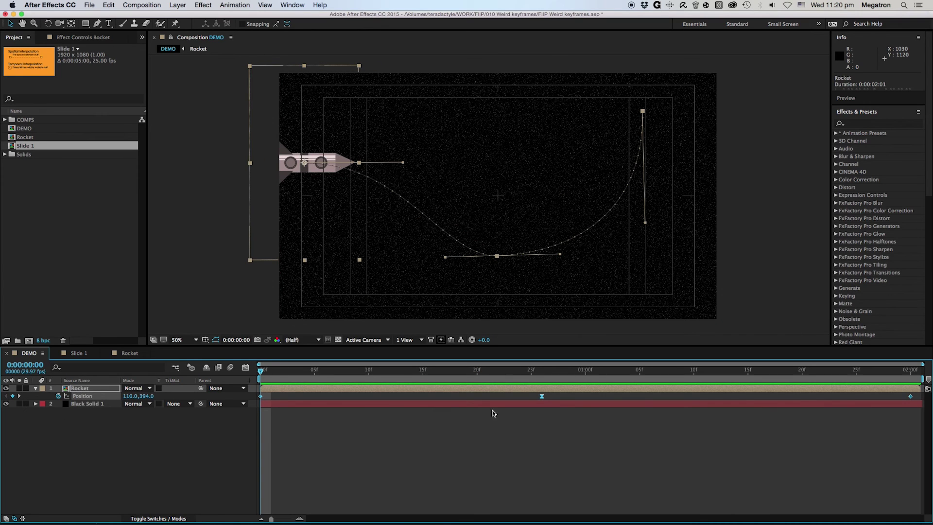
pyautogui.rightClick(542, 399)
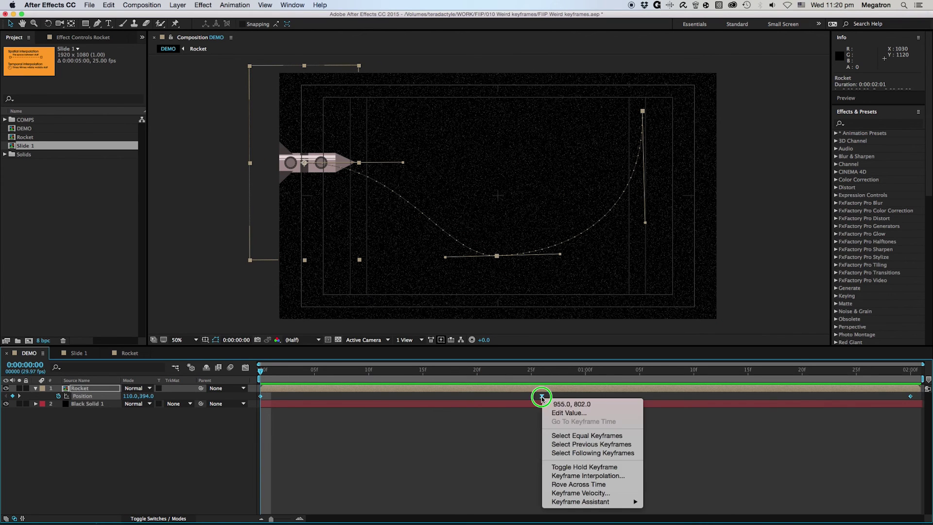
pyautogui.click(575, 484)
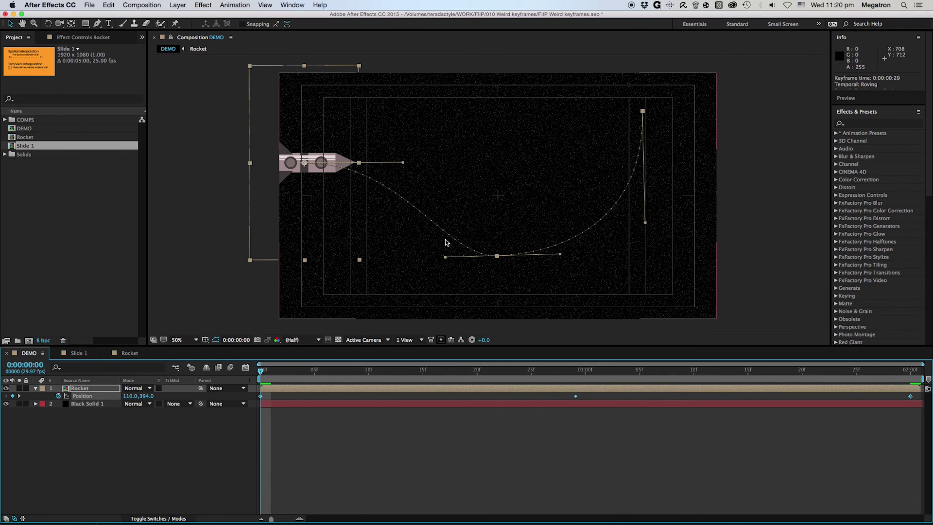
pyautogui.click(304, 397)
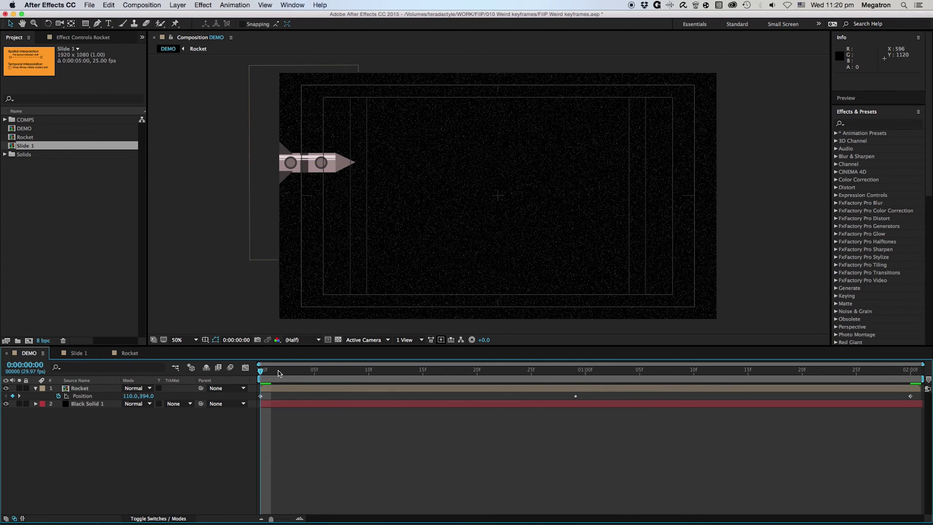
pyautogui.press('space')
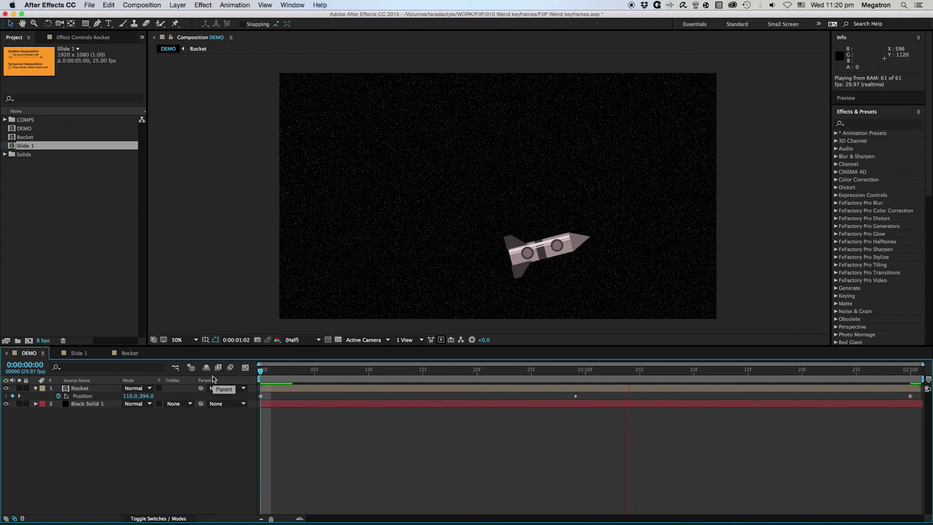